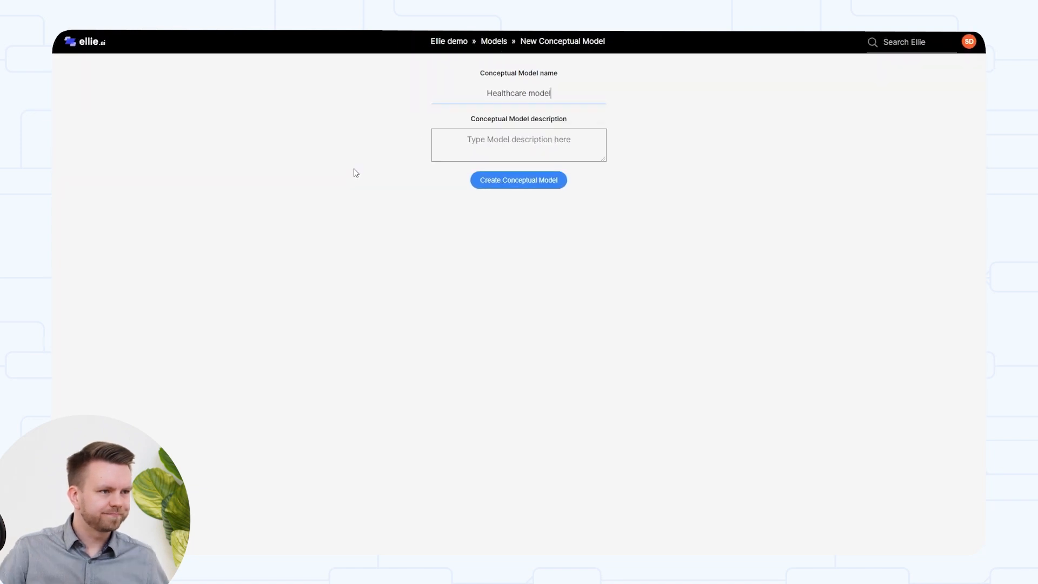
Create the conceptual model "Healthcare model" and place the existing Patient entity on its canvas.
key("Return")
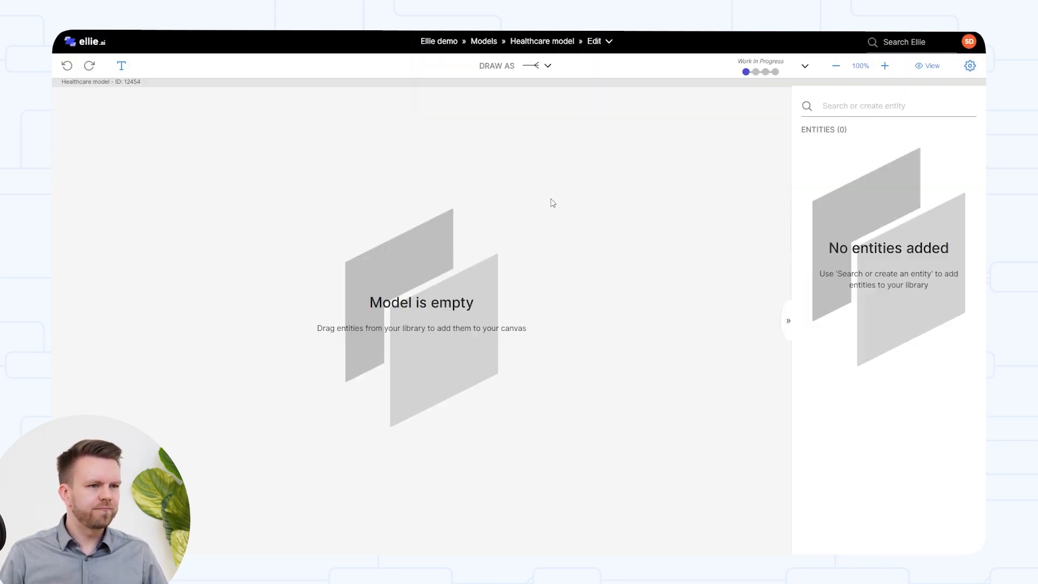
left_click(851, 107)
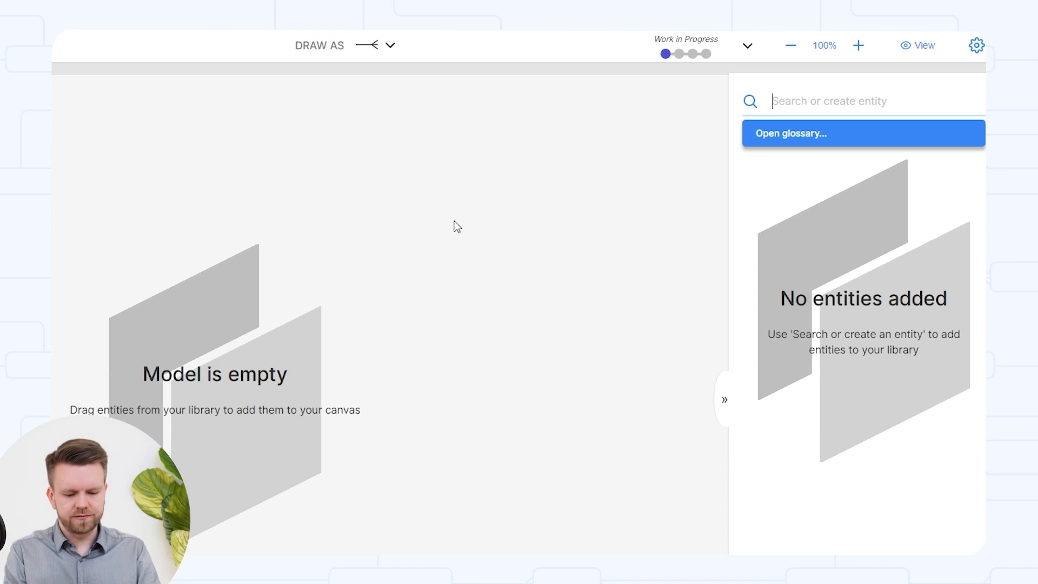
type("Pati")
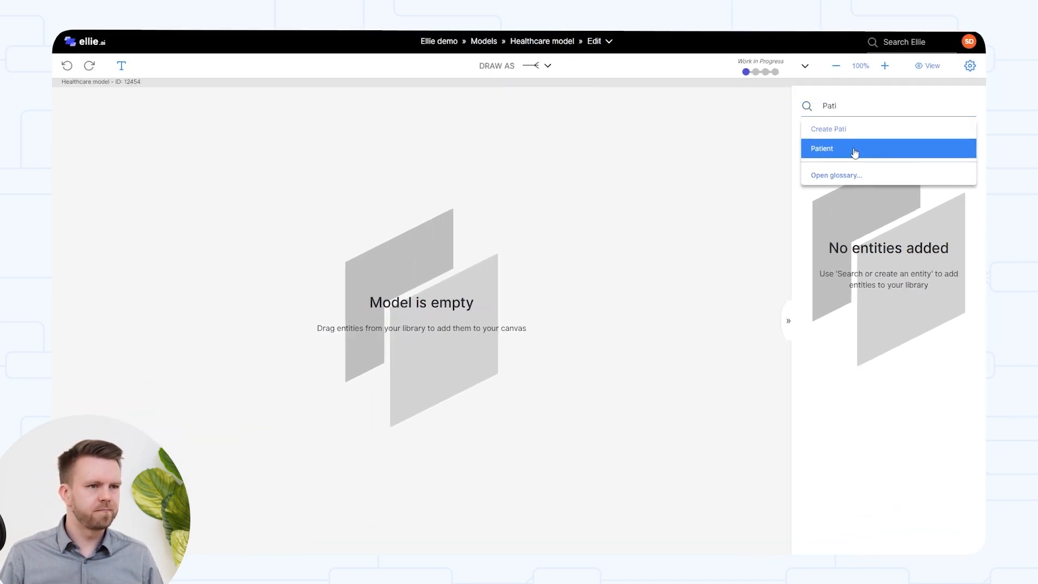
left_click(855, 153)
left_click_drag(817, 146, 399, 183)
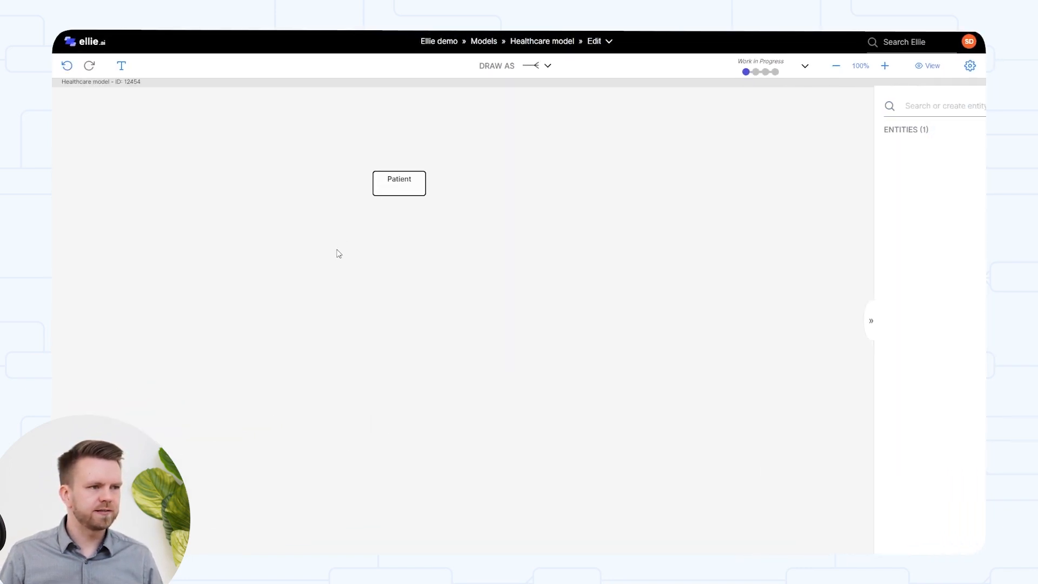
Add the entities Employee, Diagnosis, Diagnosis classification, Treatment period and Treatment to the model's entity library.
left_click(851, 109)
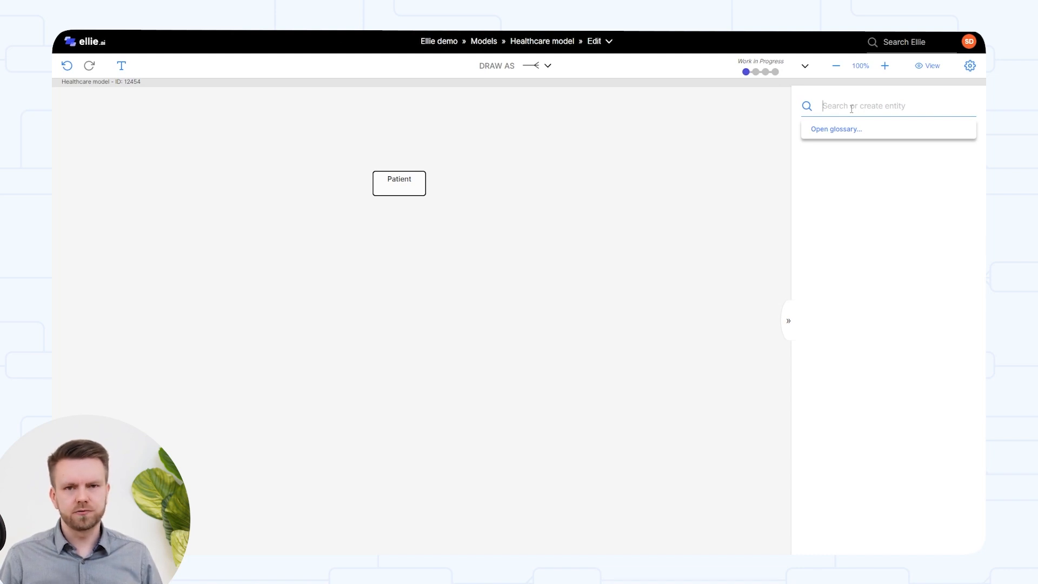
type("Empl")
key("Down")
key("Return")
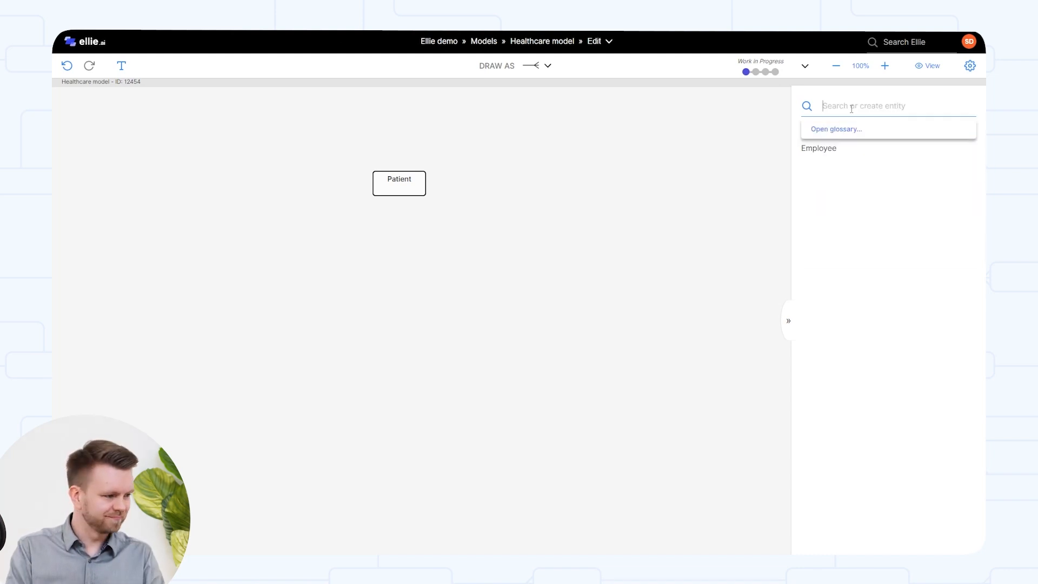
type("Diagnosis")
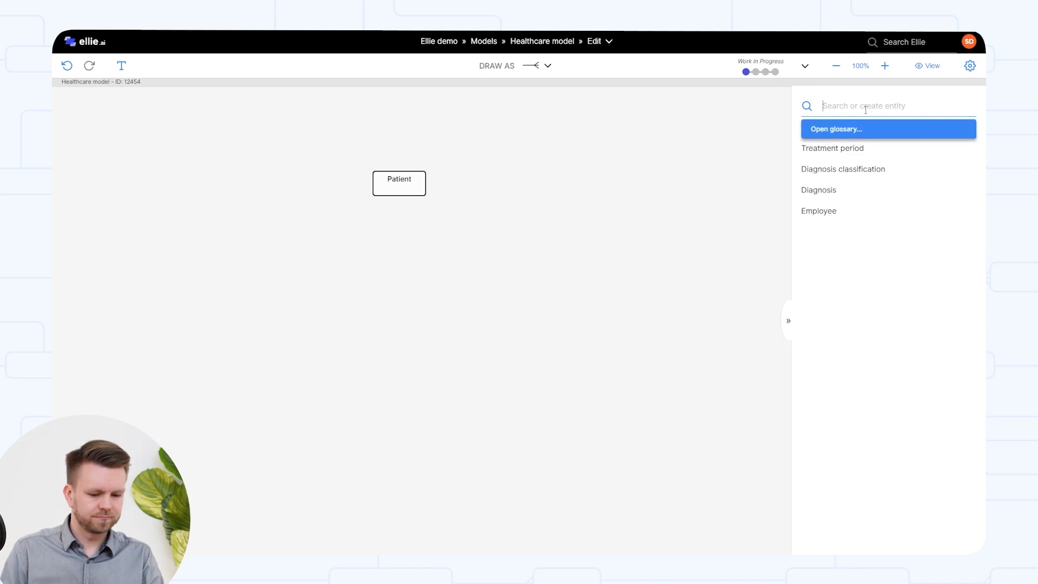
type("Treat")
key("BackSpace")
key("BackSpace")
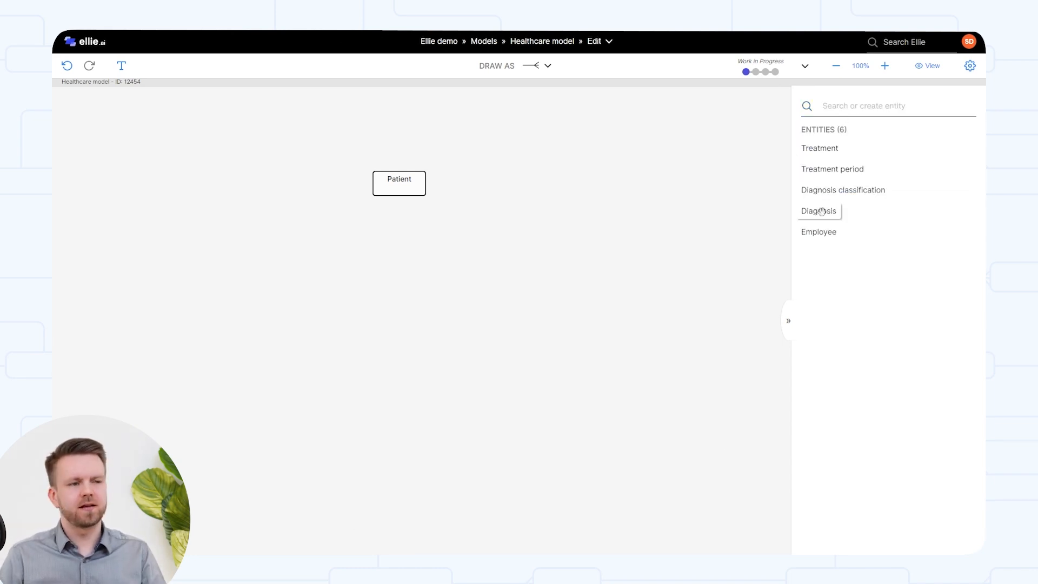
Place the Diagnosis, Employee, Diagnosis classification, Treatment period and Treatment entities on the canvas.
left_click_drag(821, 211, 469, 275)
left_click_drag(818, 227, 604, 226)
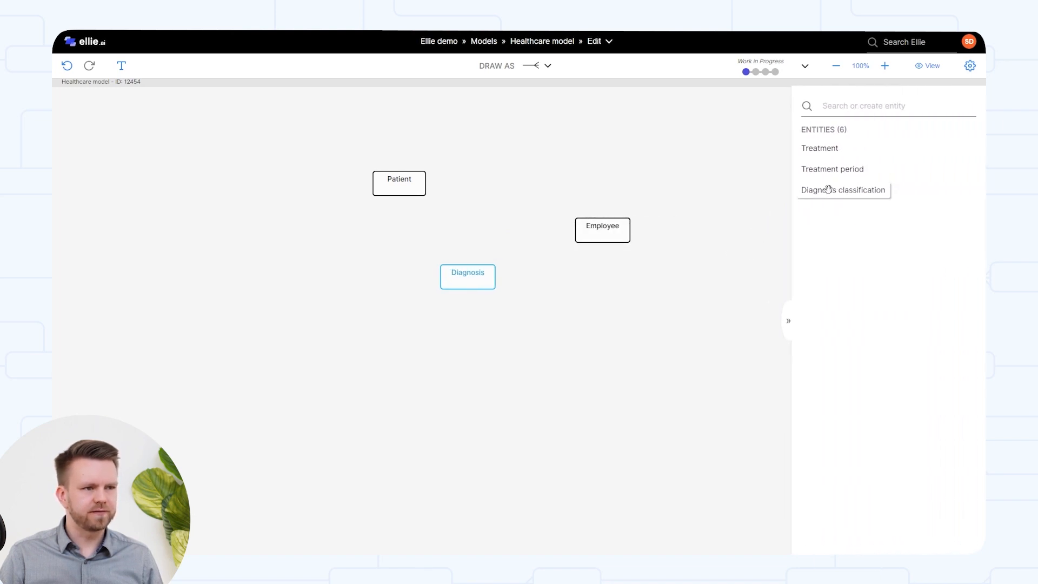
left_click_drag(833, 190, 579, 160)
left_click_drag(833, 168, 694, 191)
left_click_drag(833, 148, 731, 151)
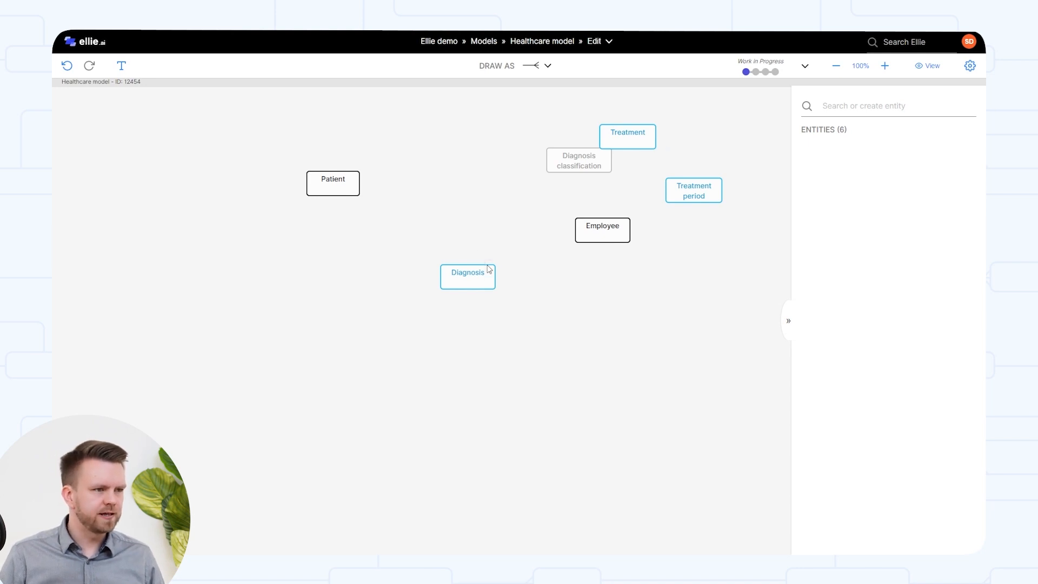
Move Diagnosis beneath Patient and draw a one-to-many relationship from Patient to Diagnosis.
left_click_drag(472, 276, 329, 283)
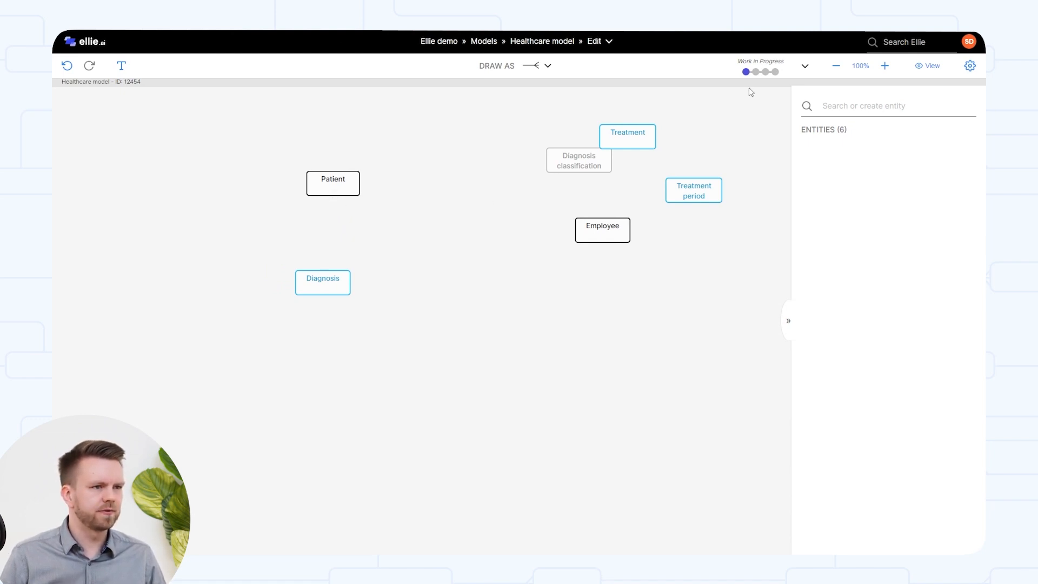
left_click(885, 65)
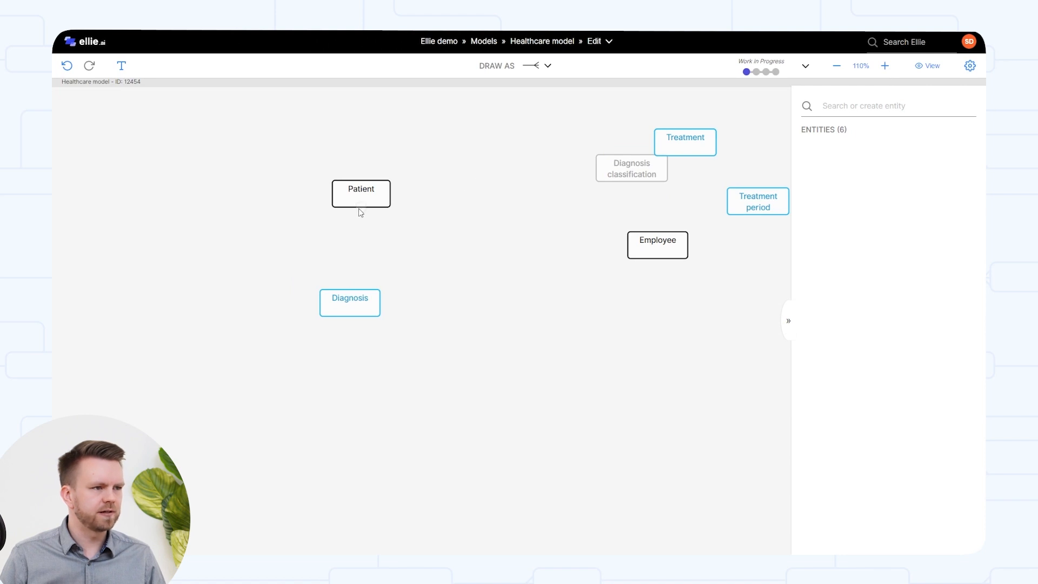
left_click_drag(360, 209, 349, 295)
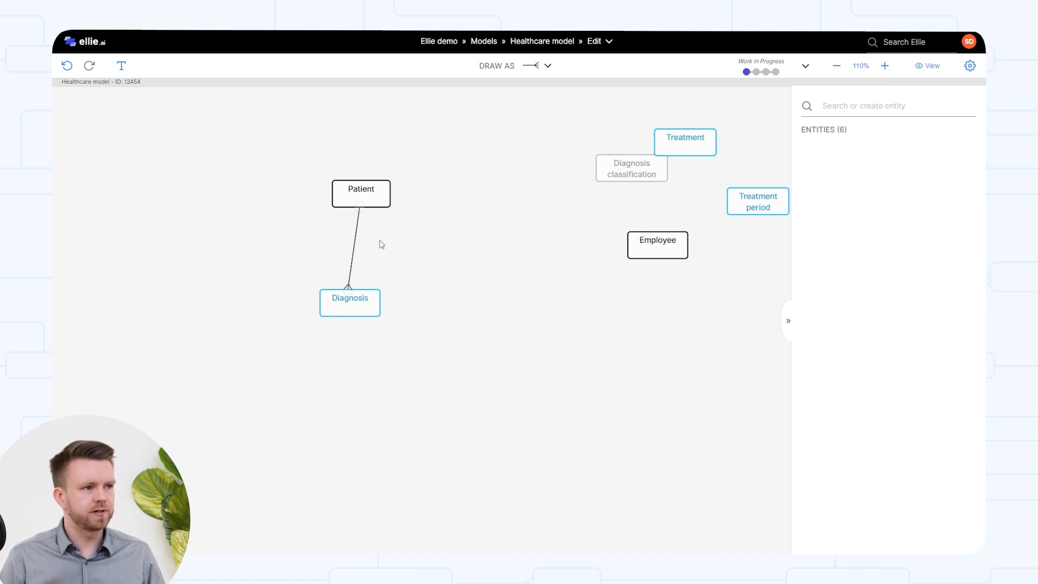
right_click(361, 212)
mouse_move(360, 219)
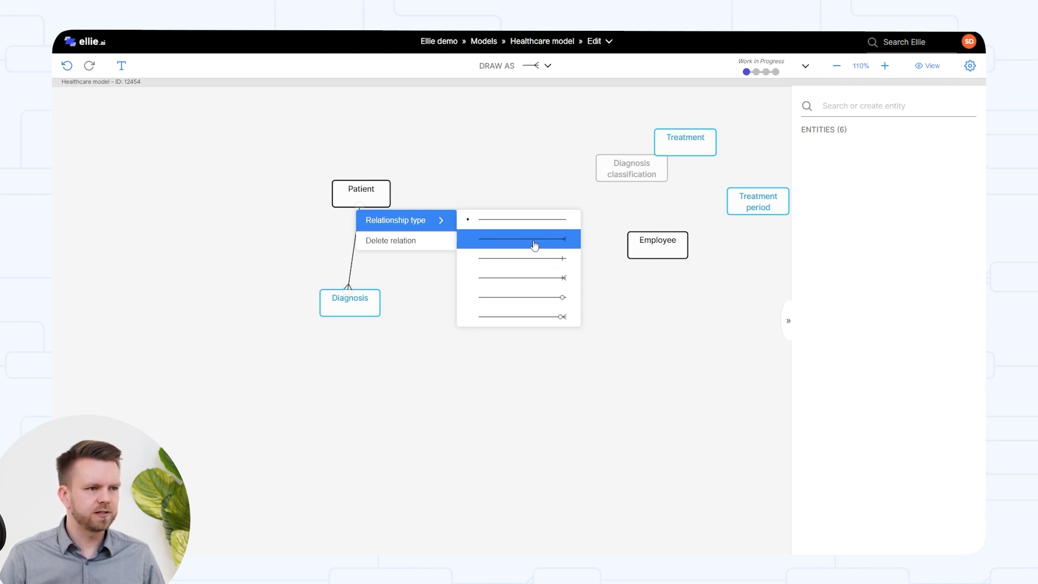
left_click(513, 177)
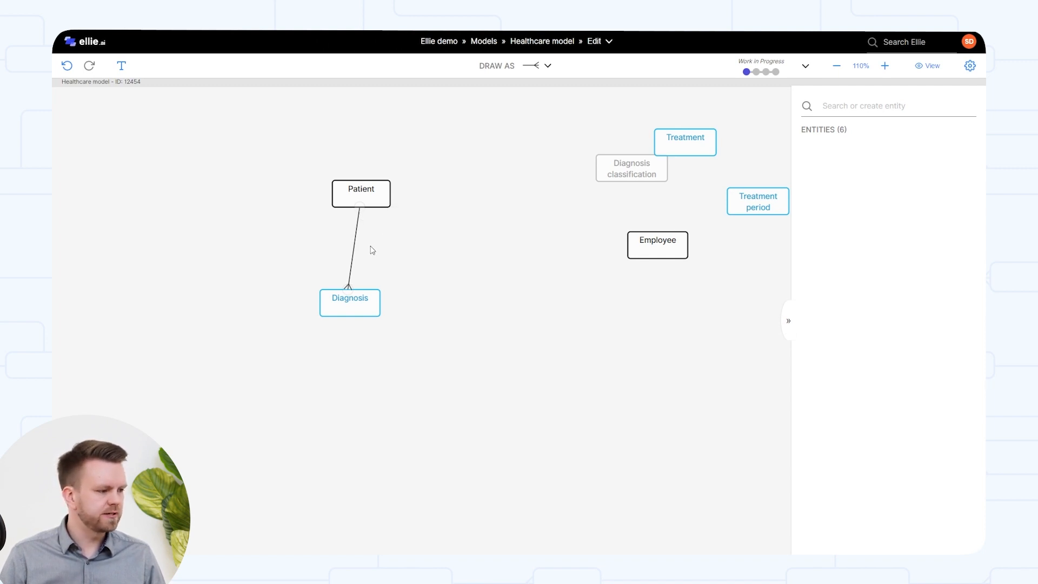
Route the Patient–Diagnosis relationship with right-angled elbows labelled "has", and raise Diagnosis and the line's horizontal segment slightly.
mouse_move(352, 264)
left_mouse_down()
mouse_move(339, 247)
mouse_move(350, 235)
mouse_move(365, 256)
left_mouse_up()
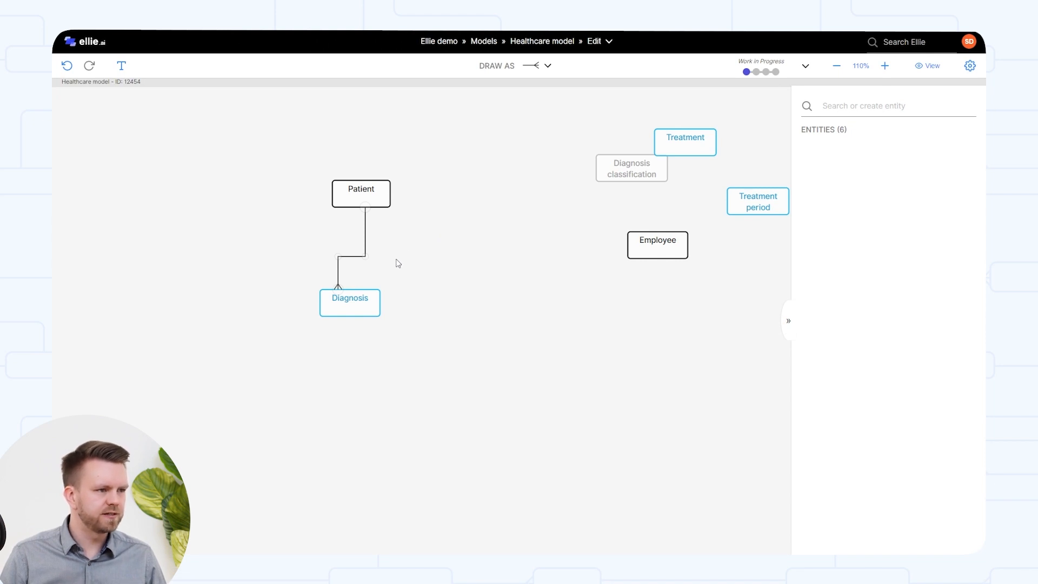
left_click(338, 258)
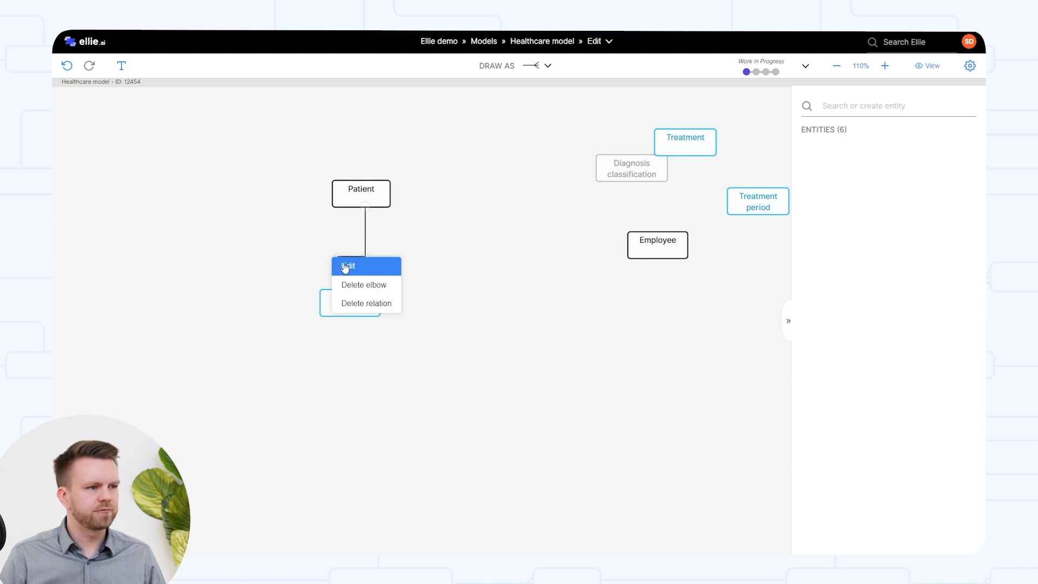
left_click(347, 268)
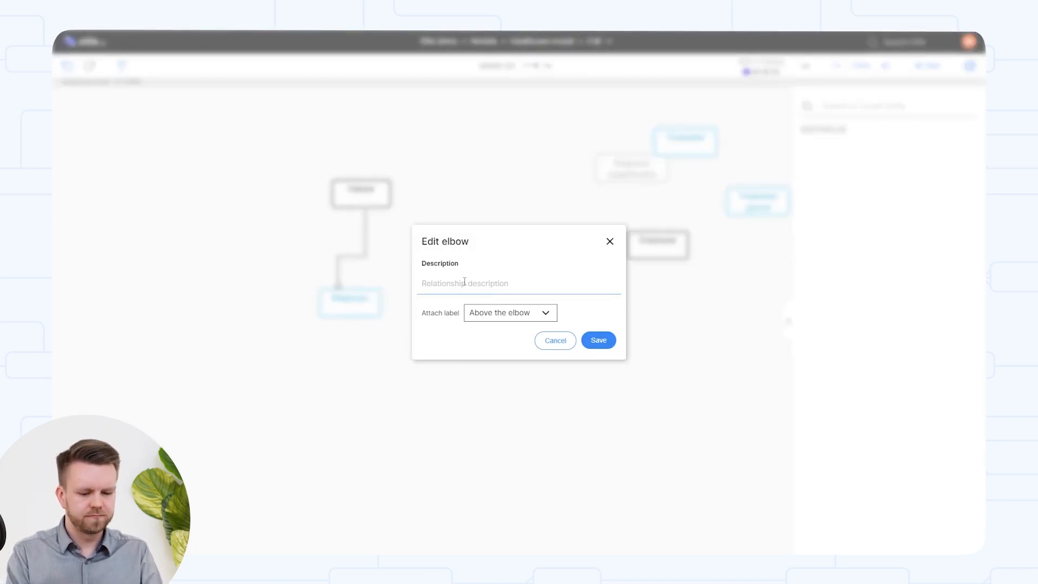
type("has")
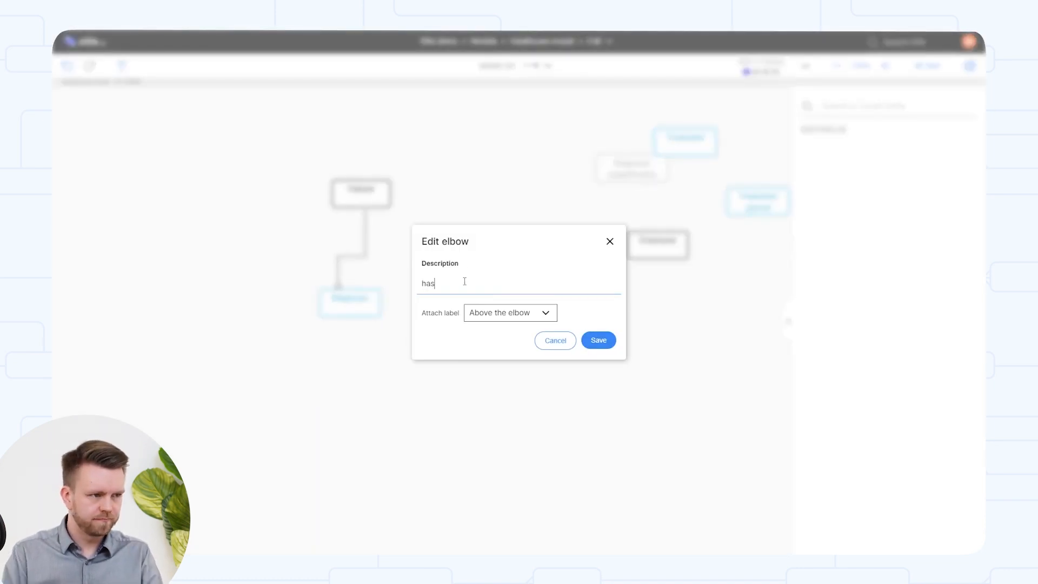
left_click(601, 341)
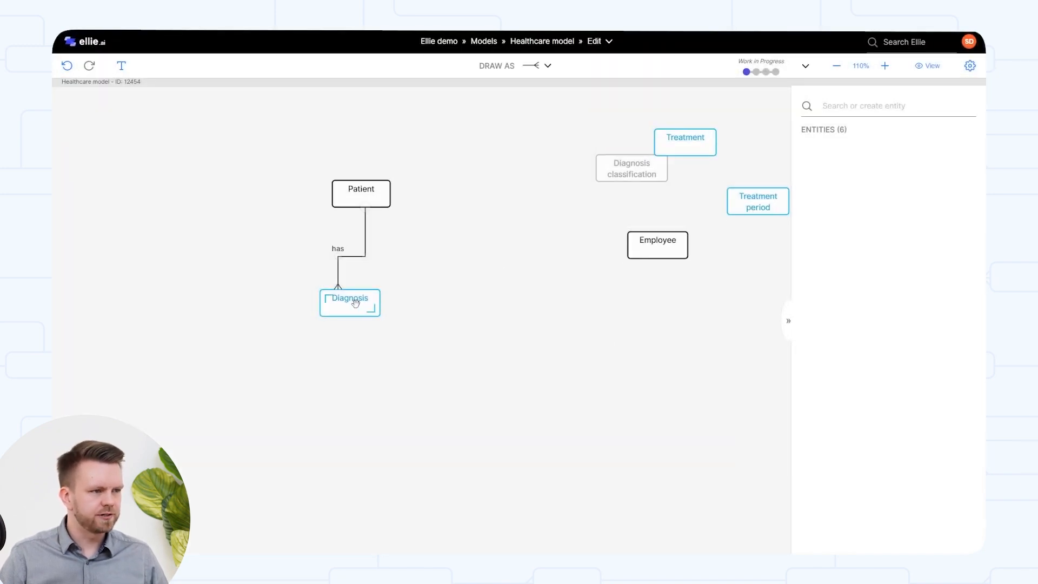
left_click_drag(355, 304, 345, 293)
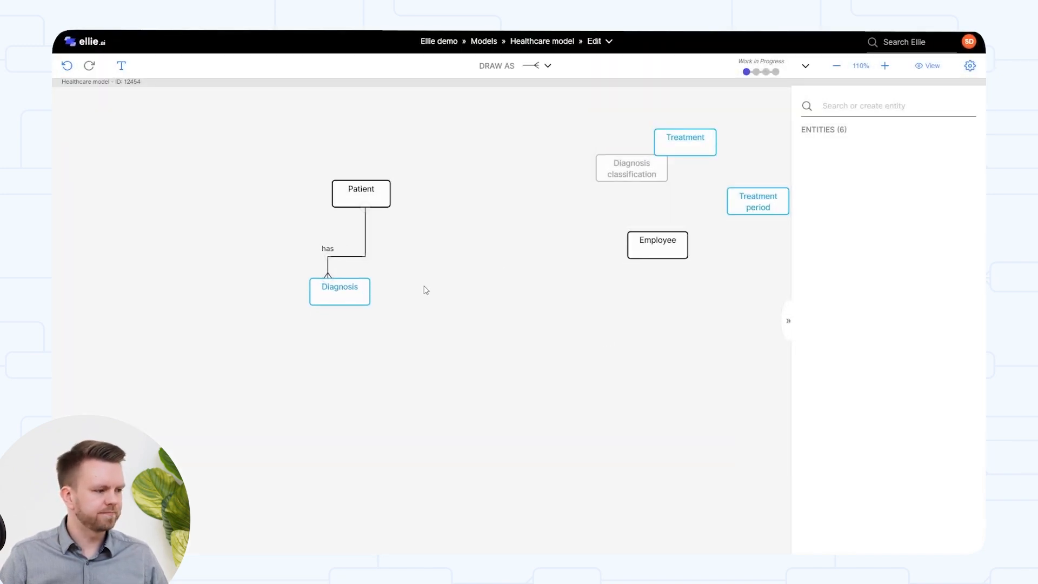
left_click_drag(364, 256, 365, 238)
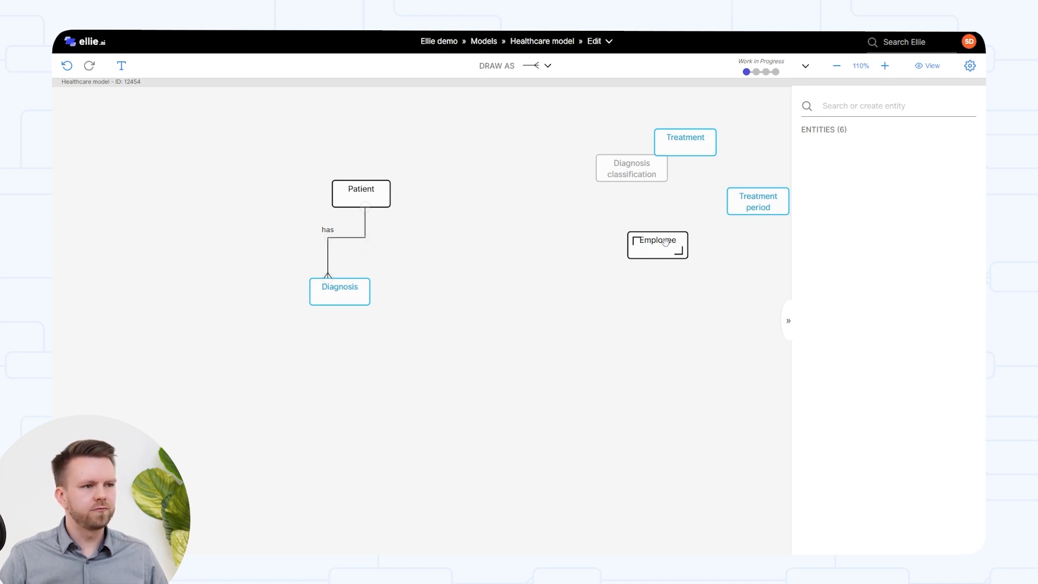
Place Employee beside Patient and connect it to Diagnosis with a right-angled one-to-many relationship labelled "done by".
left_click_drag(666, 241, 344, 249)
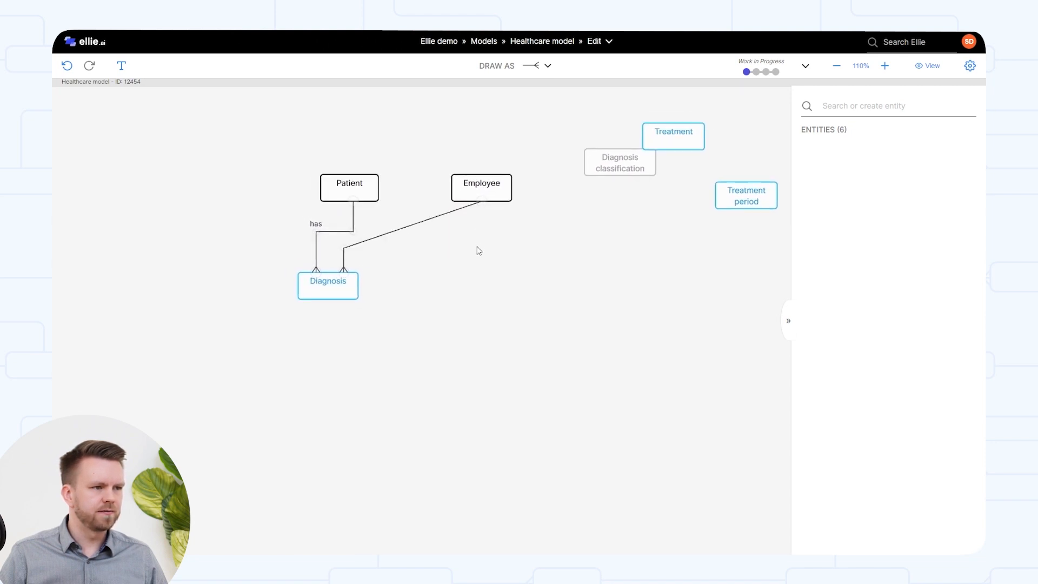
left_click_drag(421, 222, 482, 253)
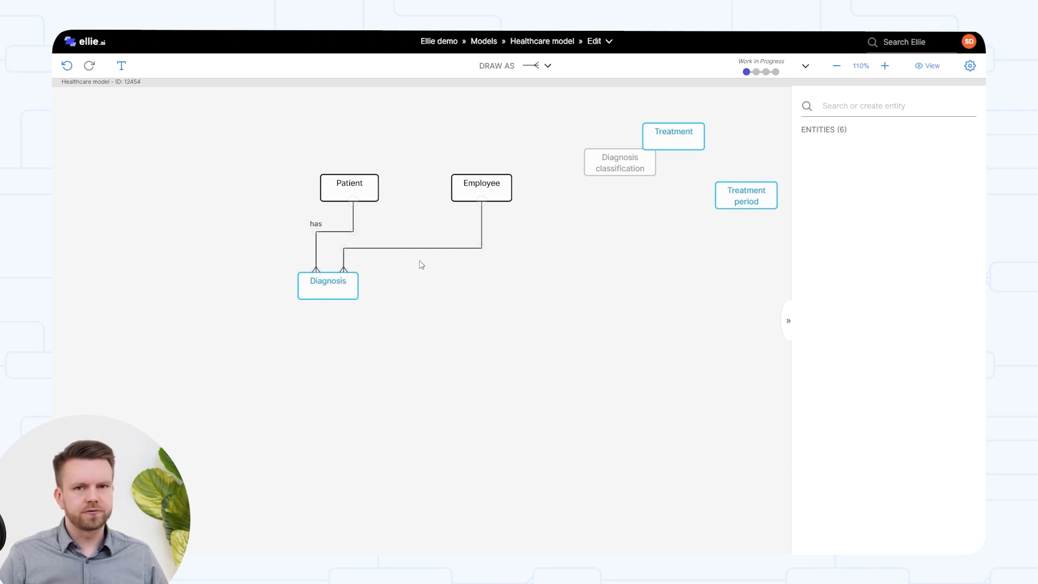
left_click(344, 249)
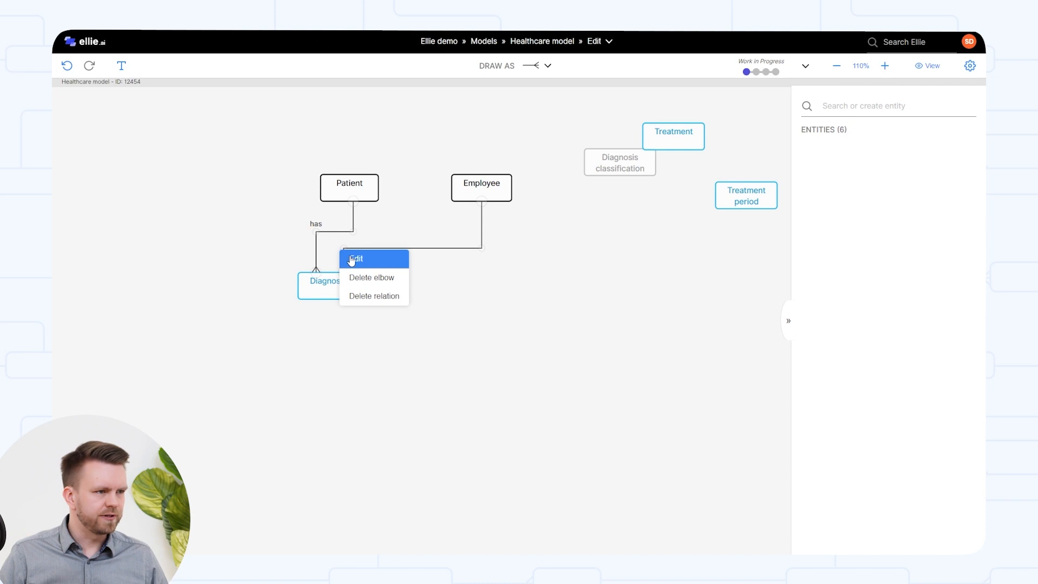
left_click(352, 258)
key("Return")
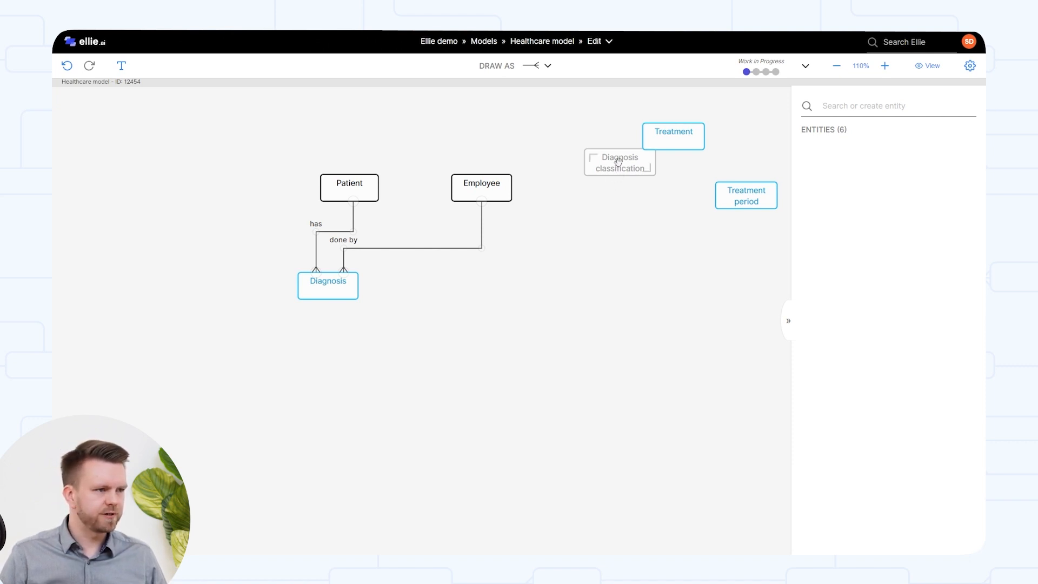
Move Diagnosis classification to the left of Diagnosis and connect it to Diagnosis with a right-angled one-to-many relationship.
left_click_drag(618, 161, 211, 250)
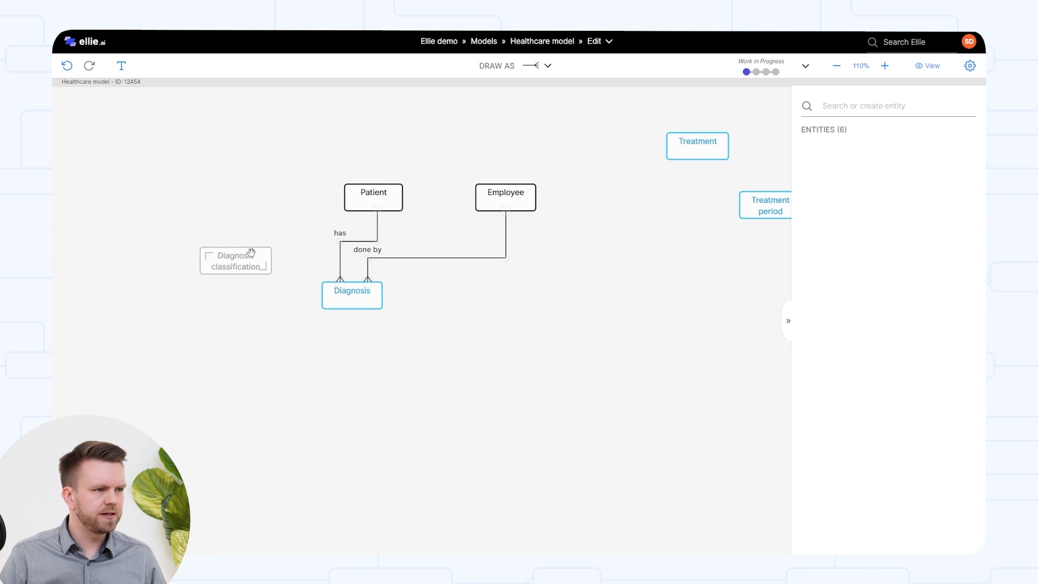
left_click_drag(271, 265, 294, 265)
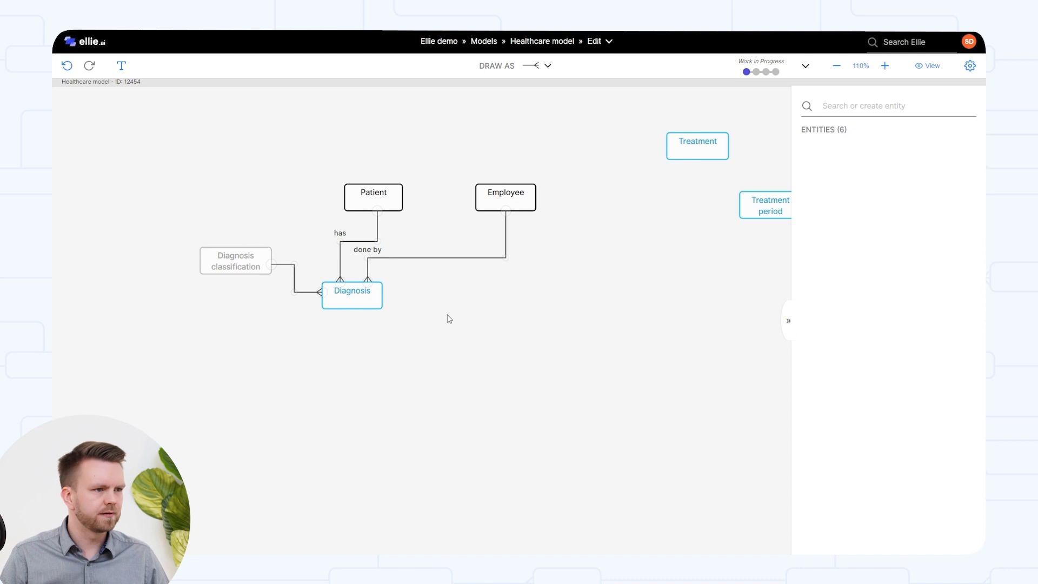
Place Treatment period beneath Employee, level with Diagnosis, and shift Employee's relationship line slightly left.
left_click_drag(520, 313, 468, 308)
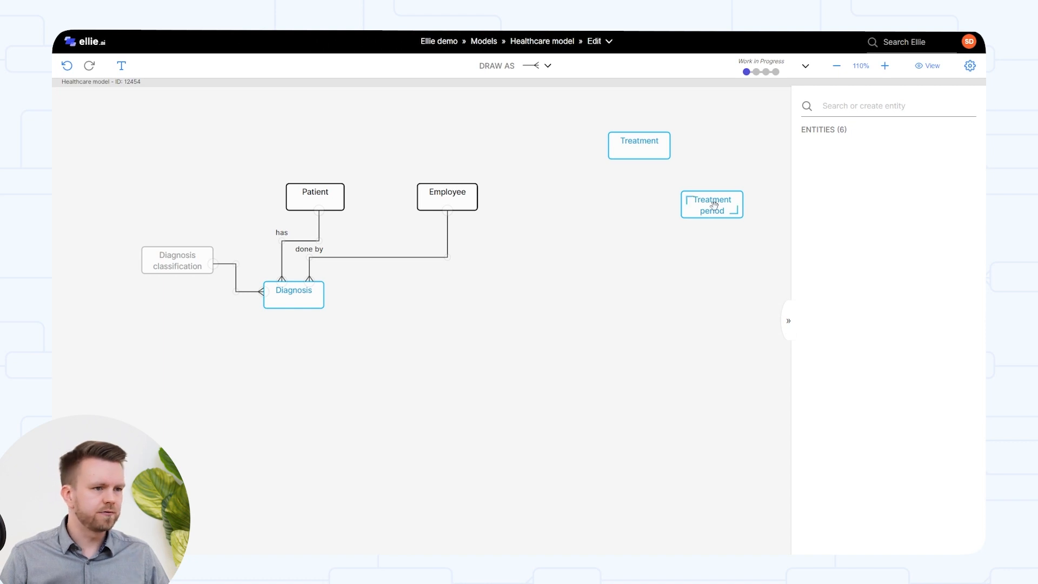
left_click_drag(518, 297, 438, 302)
left_click_drag(448, 212, 437, 210)
left_click_drag(448, 298, 446, 299)
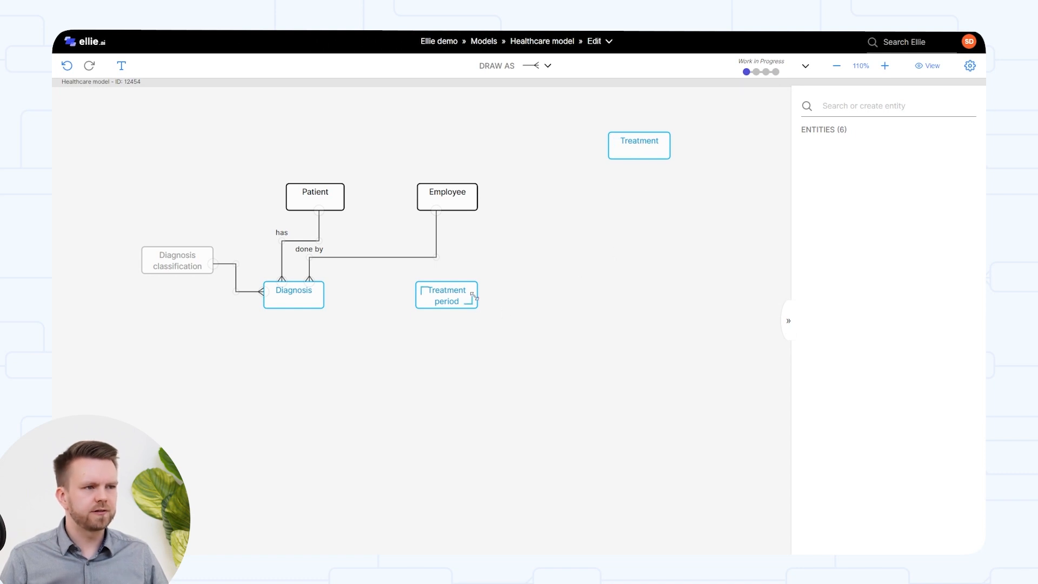
Place Treatment directly below Treatment period and draw a one-to-many relationship from Treatment period to Treatment.
left_click_drag(633, 143, 452, 352)
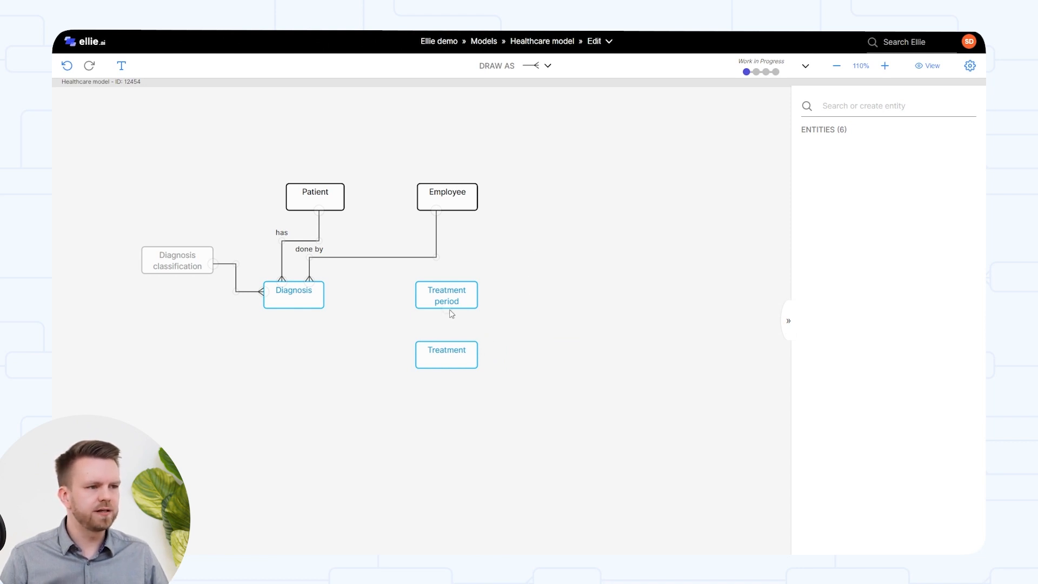
left_click_drag(451, 314, 447, 346)
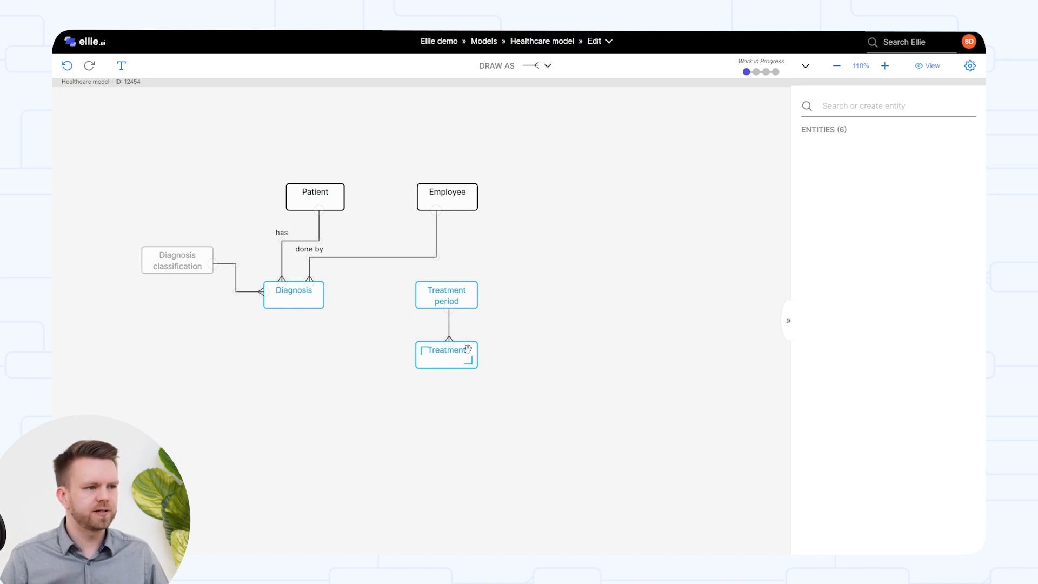
Connect Patient to Treatment period with a right-angled one-to-many relationship routed between Diagnosis and Employee.
left_click_drag(538, 305, 547, 313)
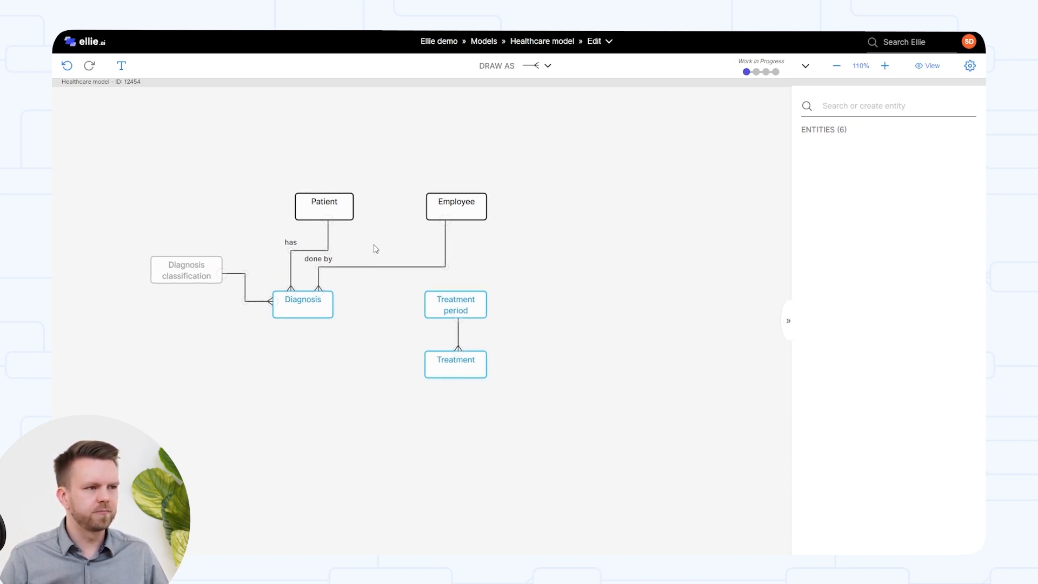
left_click_drag(340, 222, 344, 287)
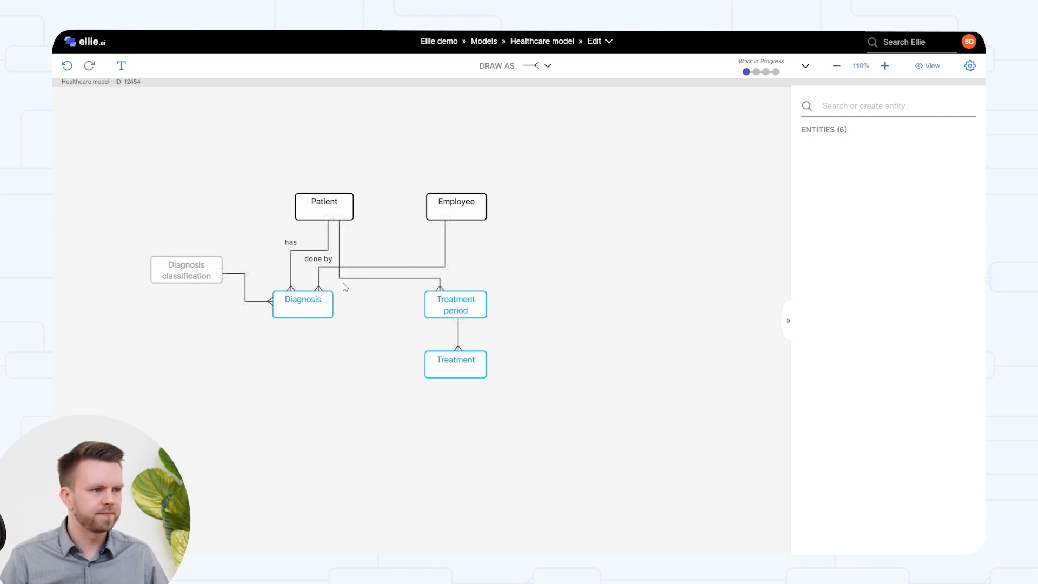
left_click(475, 366)
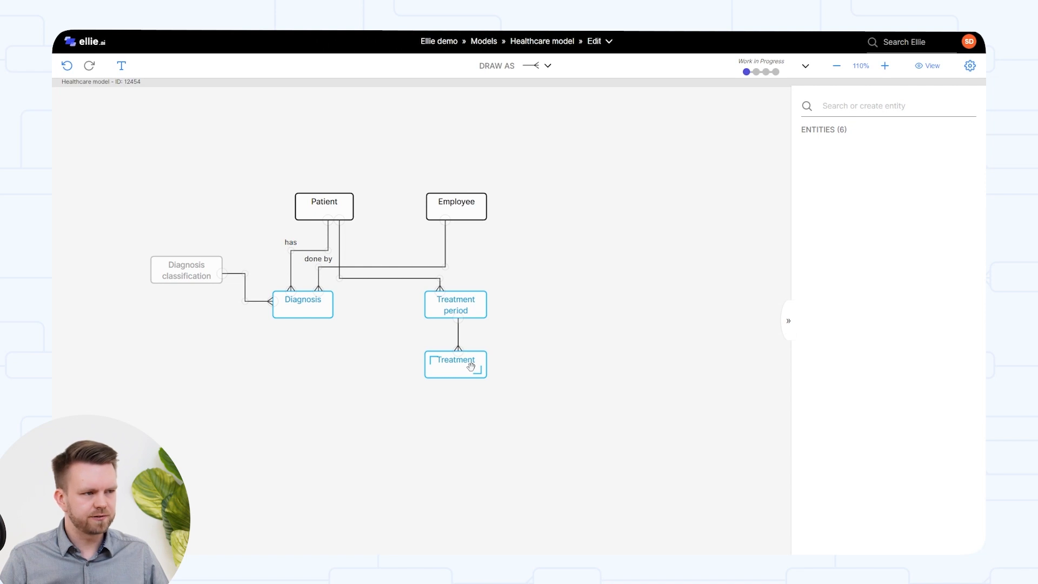
Align Employee with the entities below it and draw a right-angled one-to-many relationship to Treatment, routed around the outer side of Treatment period.
left_click_drag(468, 207, 466, 208)
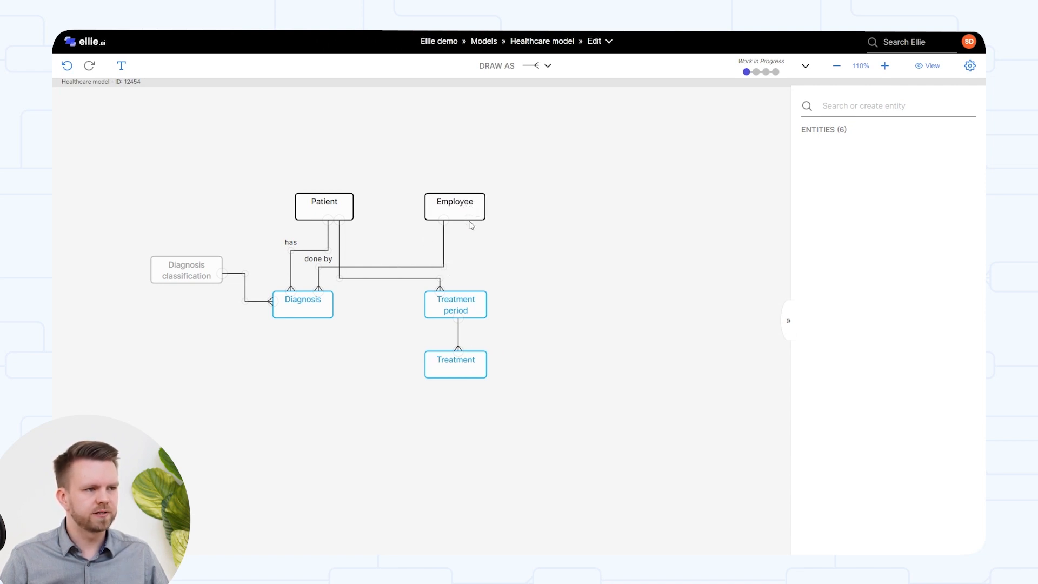
left_click_drag(472, 224, 470, 357)
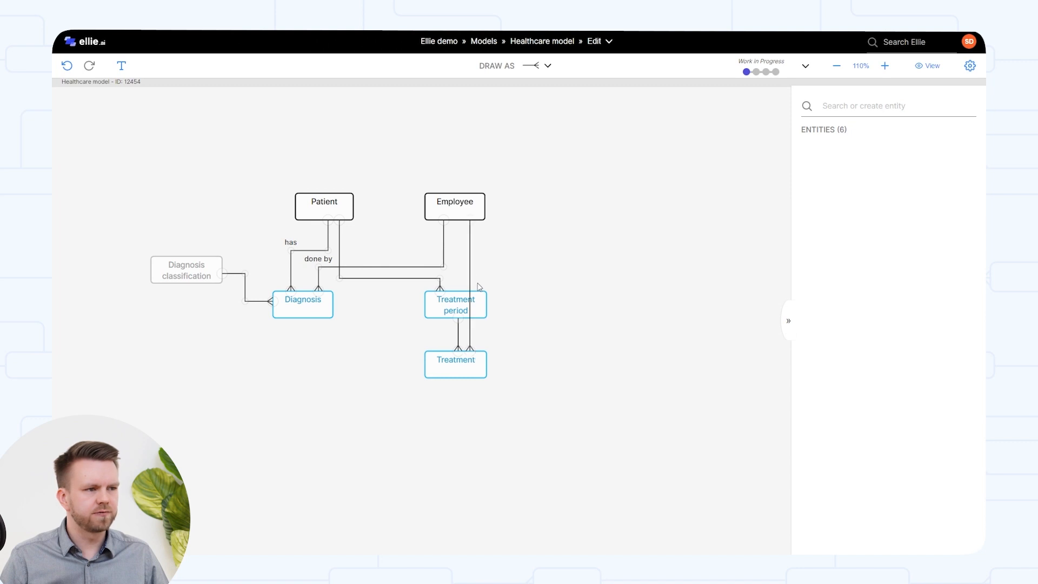
left_click_drag(473, 258, 471, 329)
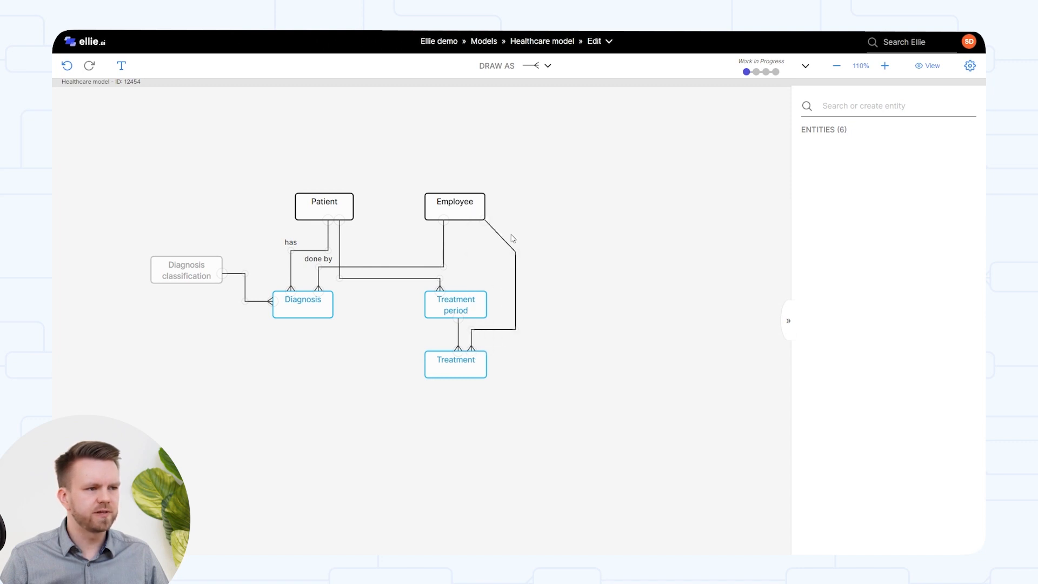
left_click_drag(494, 241, 469, 251)
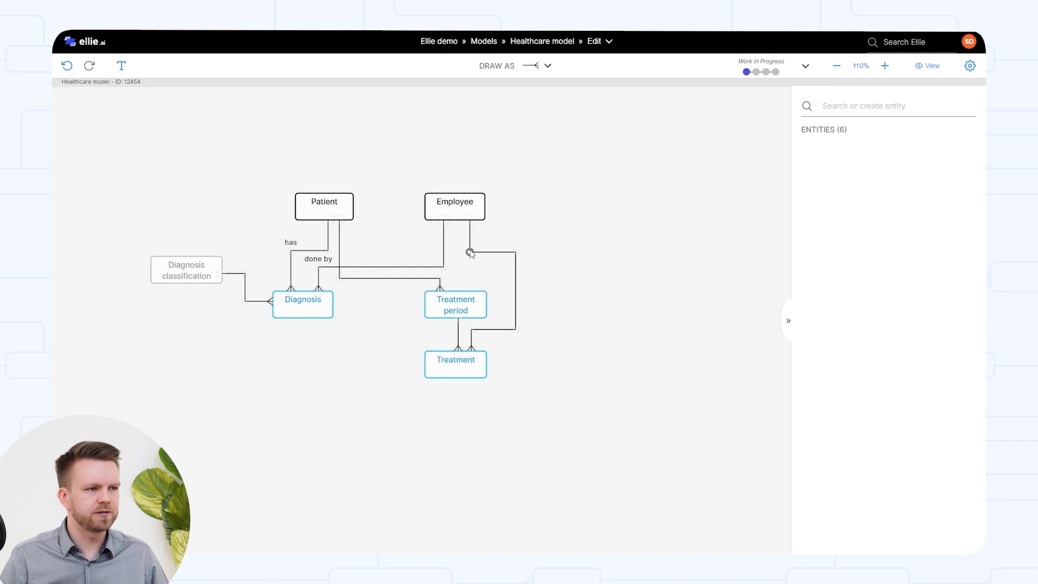
Label the lower elbow of the Employee–Treatment relationship "adminstered by" and attach the label below the elbow.
right_click(518, 338)
left_click(537, 341)
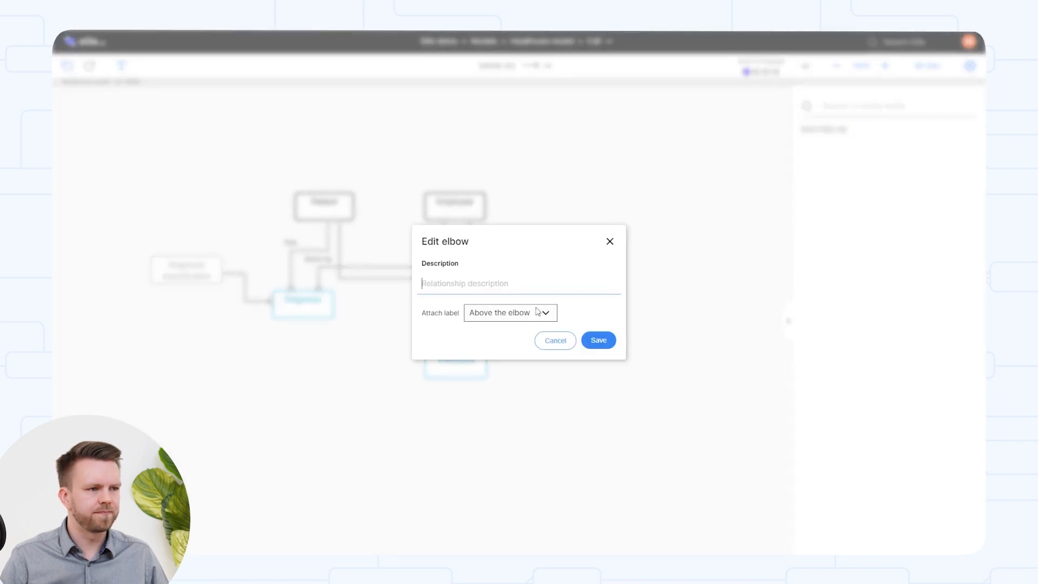
left_click(538, 312)
left_click(522, 334)
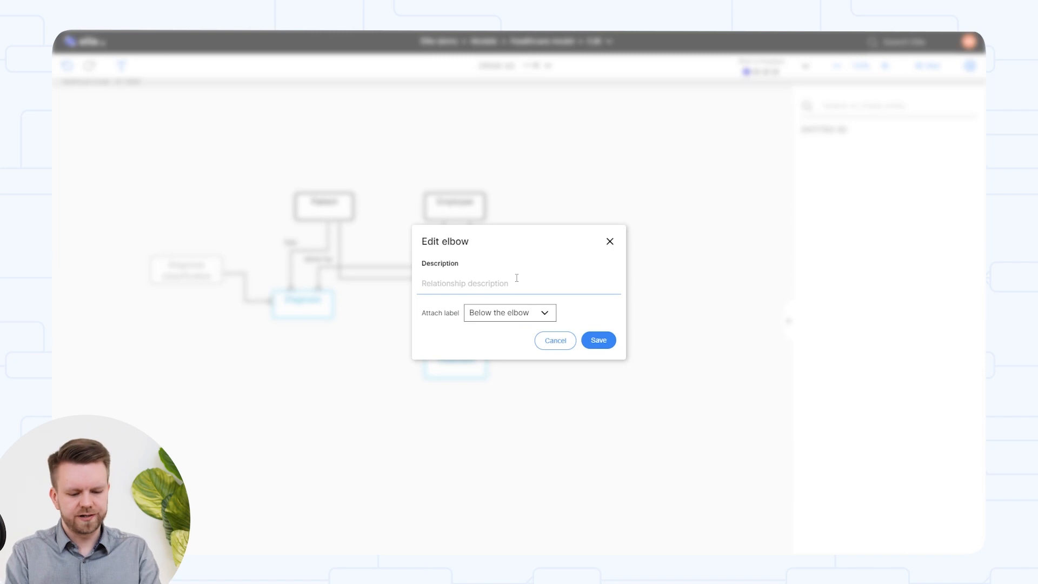
type("adminstered by")
left_click(600, 342)
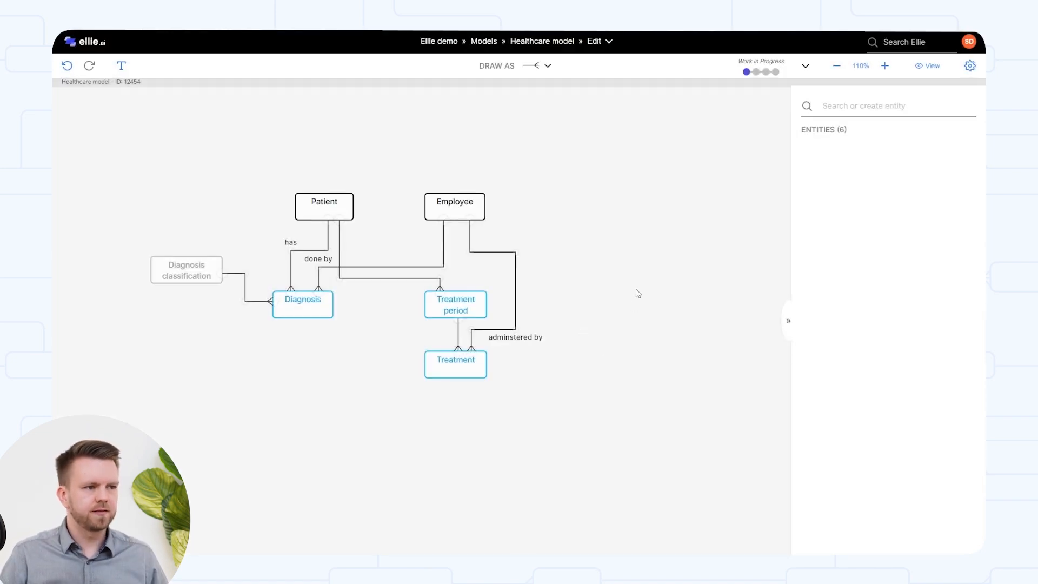
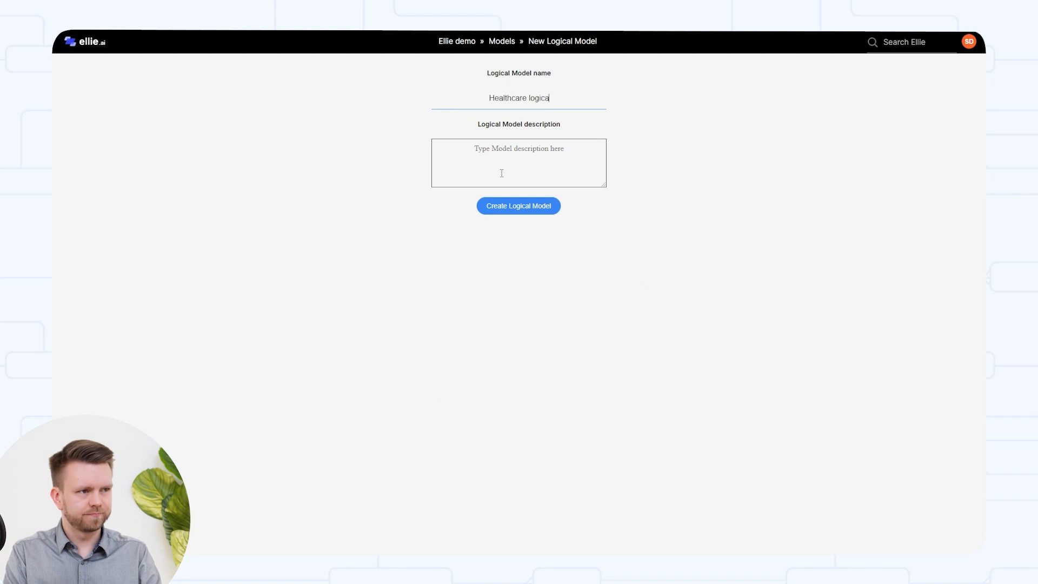
Create the logical model "Healthcare logical model" and start a new entity named FACTtreatment in it.
key("Return")
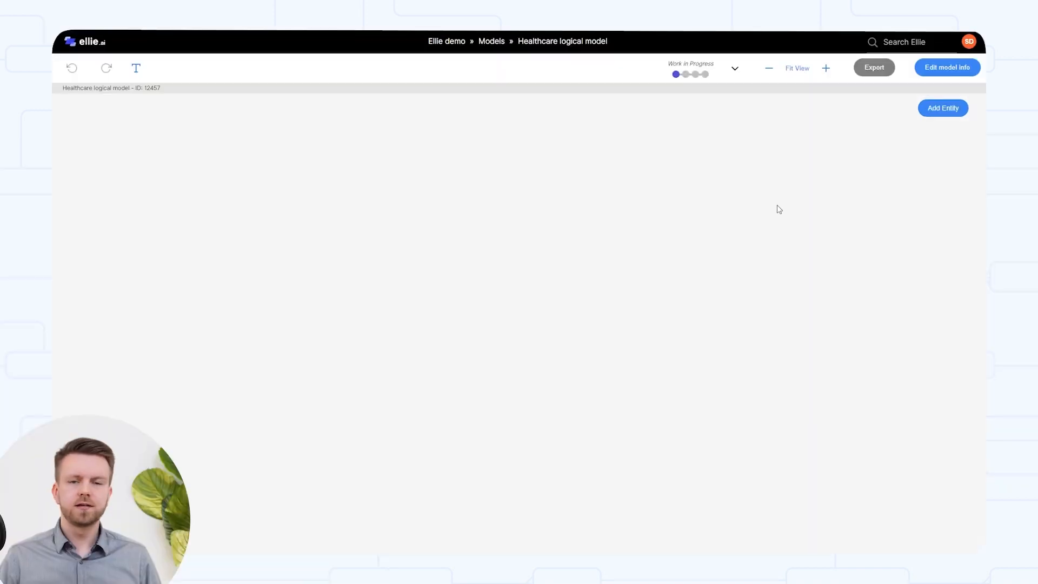
left_click(936, 118)
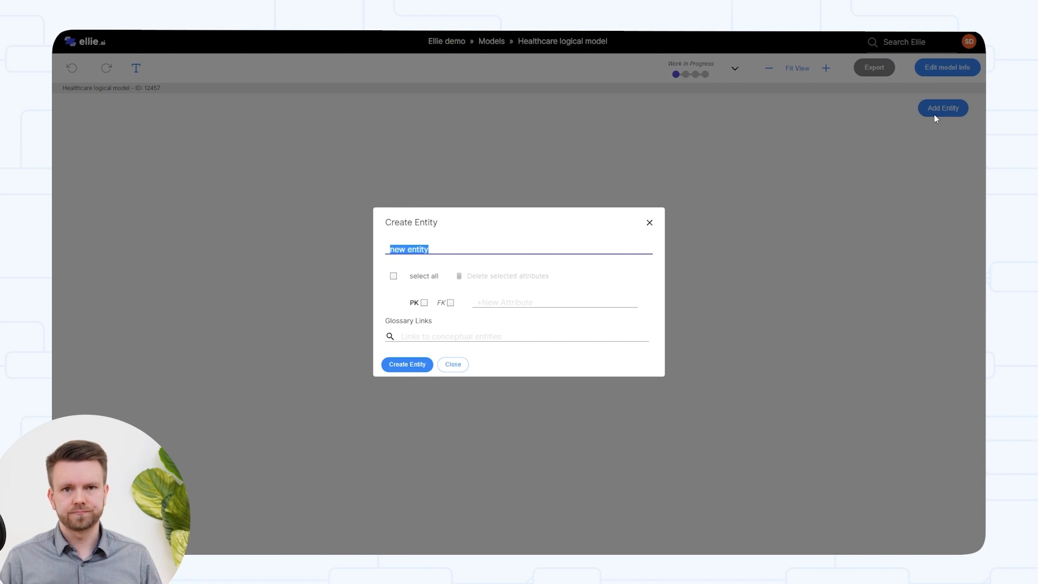
type("FACTtreatment")
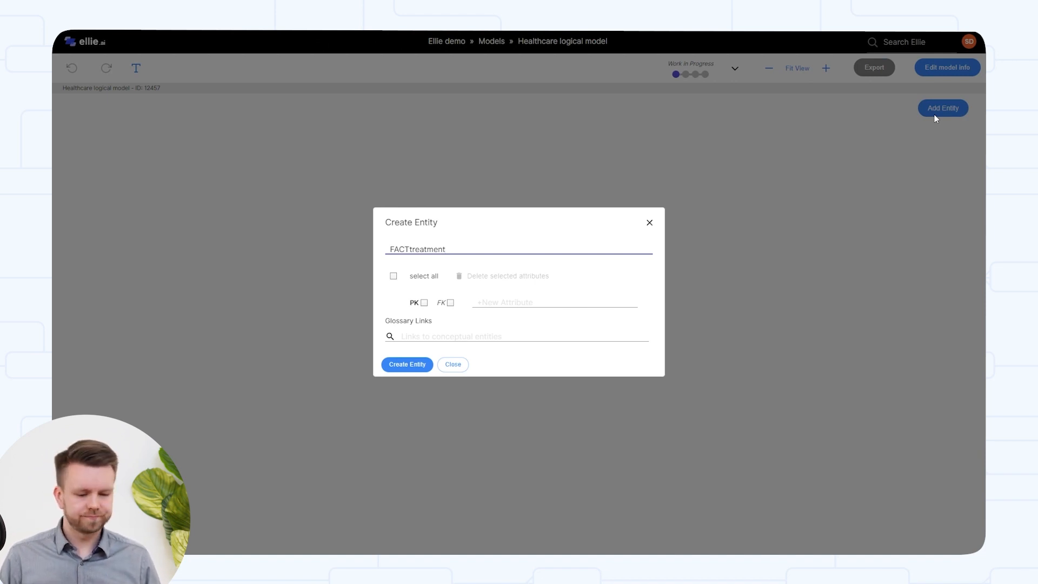
Enter the attributes PatientID, TreatmentOrderNo and TreatmentPeriodStartDate for FACTtreatment.
left_click(529, 303)
type("PatientID")
key("Return")
type("TreatmentOrderNo")
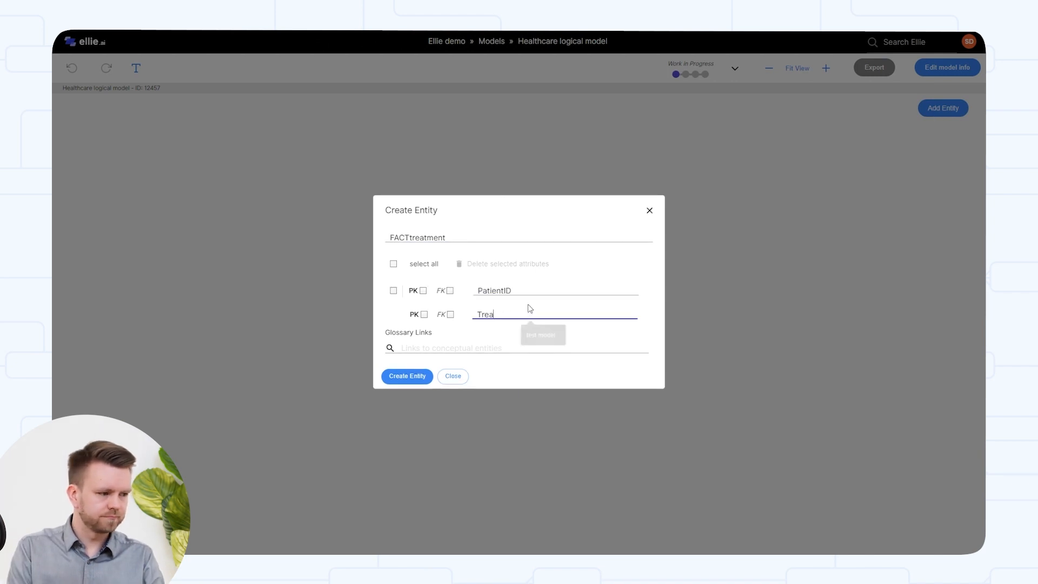
key("Return")
type("TreatmentPeriodStartDate")
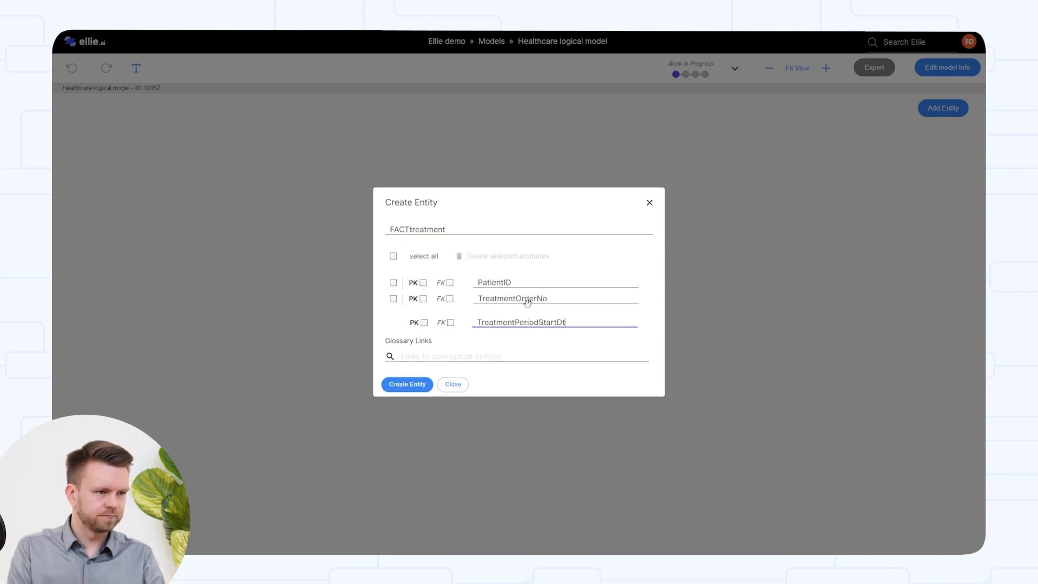
Add the attributes TreatmentPeriodEndDate and ServiceLocationID to FACTtreatment.
key("Return")
type("Treate")
key("BackSpace")
type("mentPeriodEndDate")
key("Return")
type("ServiceLocationID")
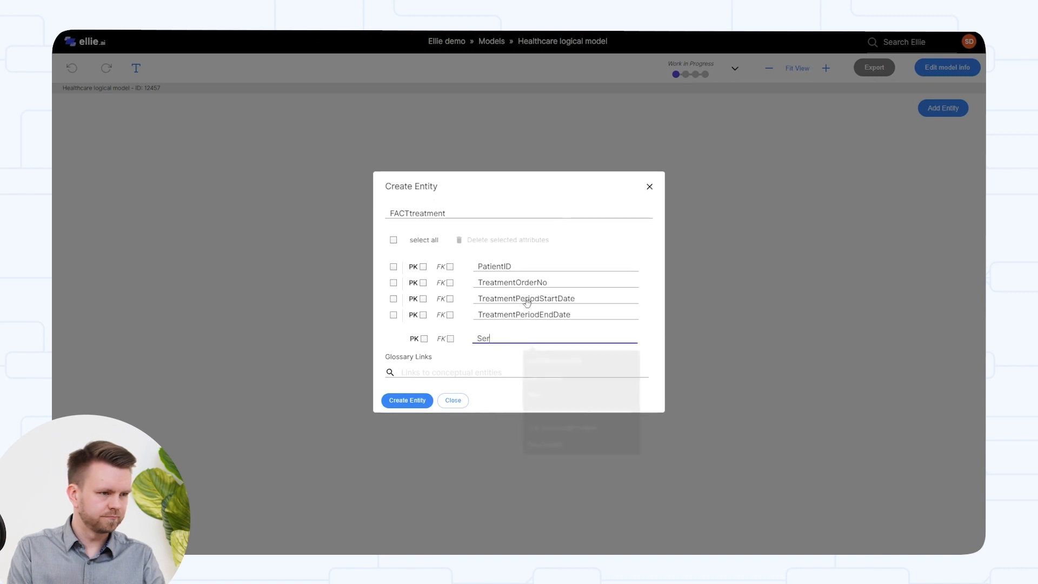
Add the attributes TreatmentCode, TreatmentAdministeredDate and AdministeredByEmployee to FACTtreatment.
key("Return")
type("TreatmentCode")
key("Return")
type("TreatmentAdministeredDate")
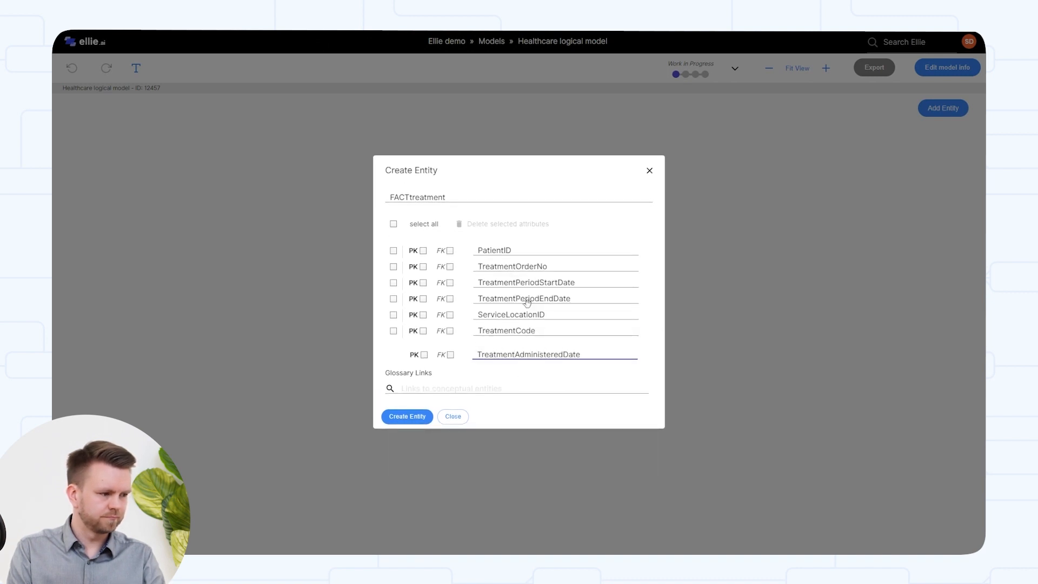
key("Return")
type("AdministeredByEmployee")
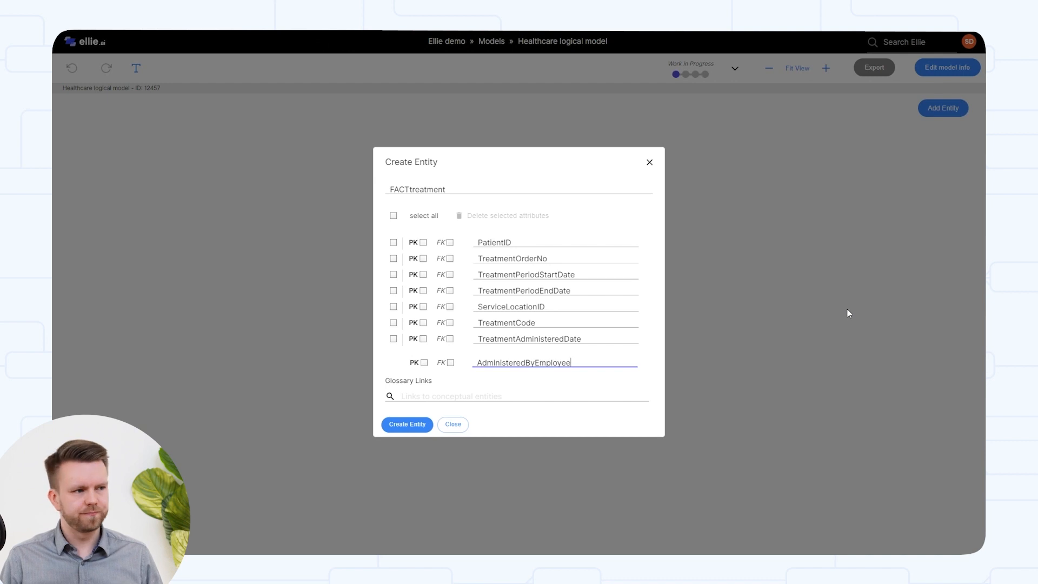
Link FACTtreatment to the conceptual entity Treatment and create the entity.
left_click(438, 395)
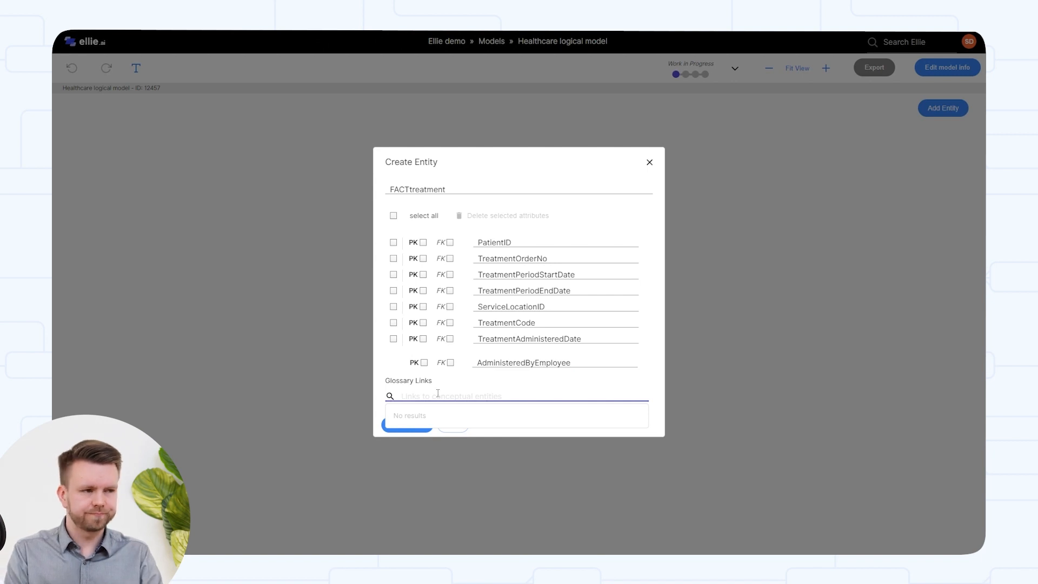
type("treat")
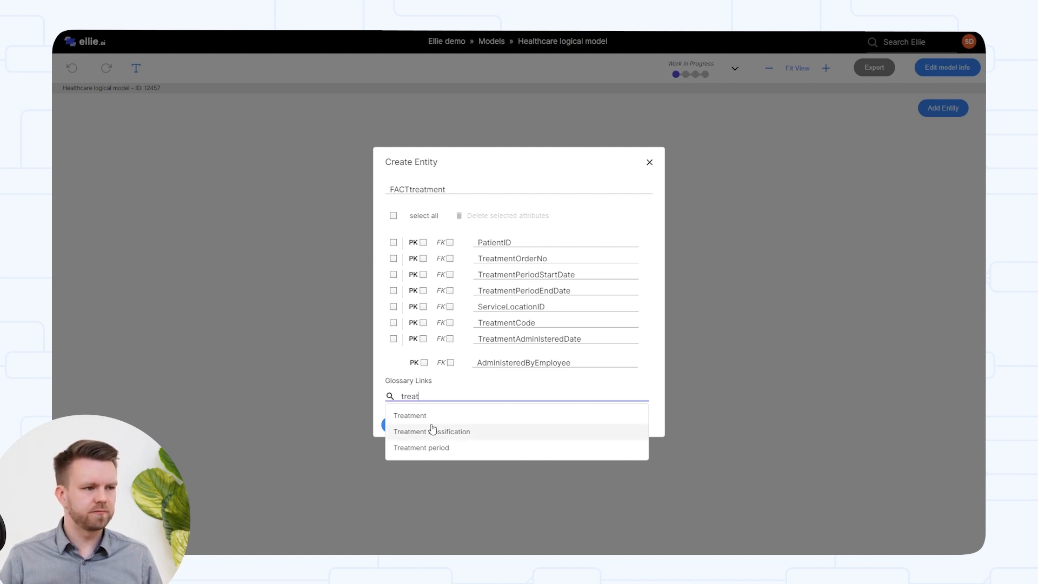
left_click(434, 417)
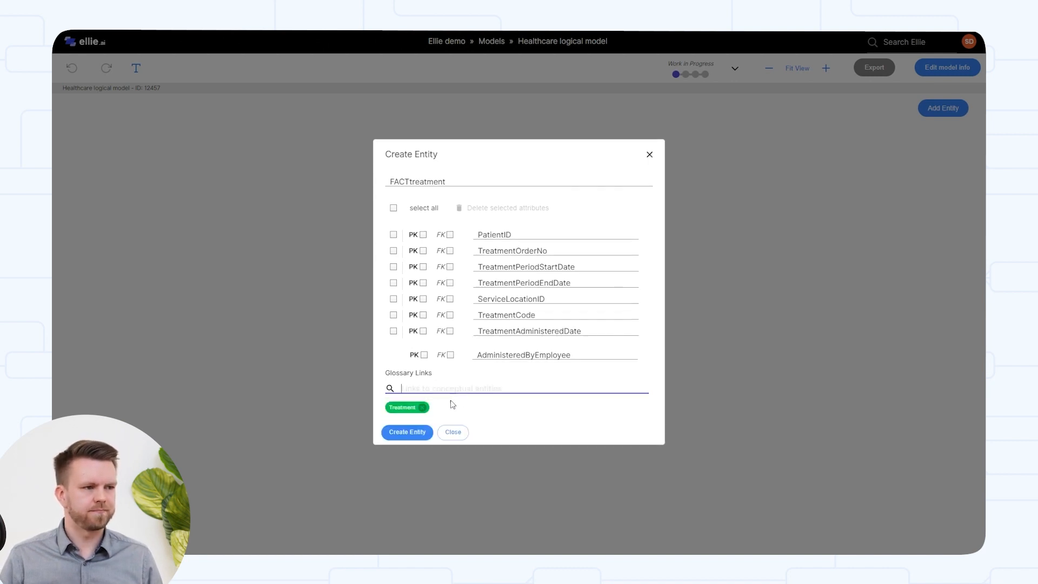
left_click(408, 431)
Enlarge the FACTtreatment box so all attributes fit and move it to the middle of the canvas.
left_click_drag(164, 169, 367, 226)
left_click_drag(457, 326, 493, 407)
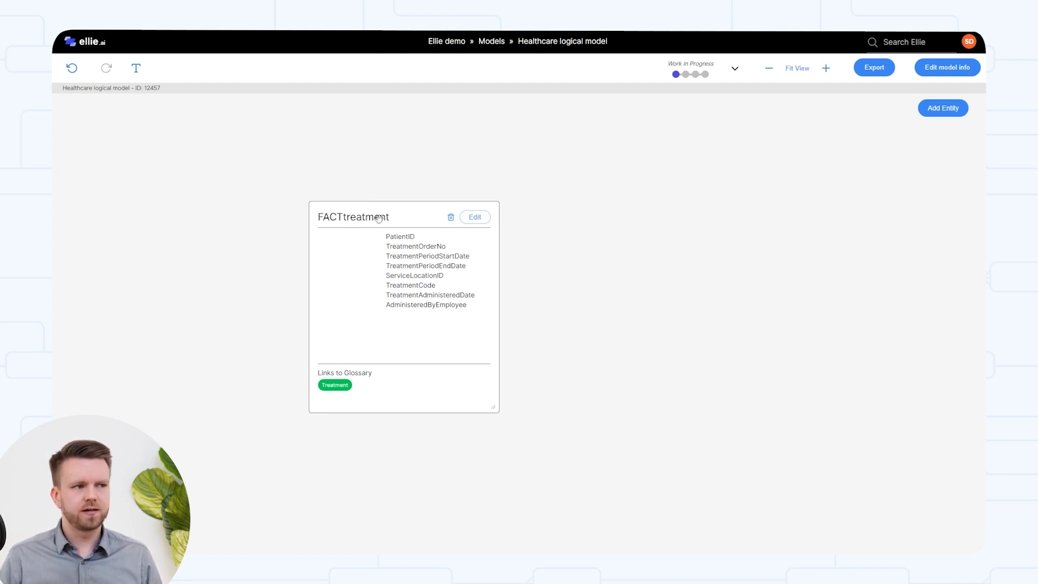
left_click_drag(442, 211, 539, 260)
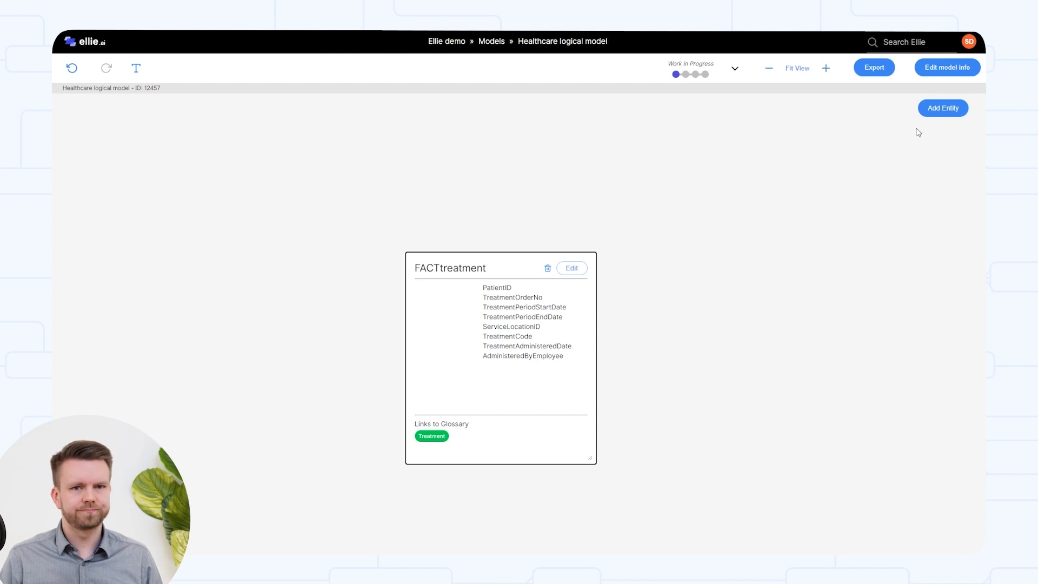
Start a new entity named DIMPatient with the attributes PatientID, PatientName and PatientAddress.
left_click(943, 108)
type("DIMPatient")
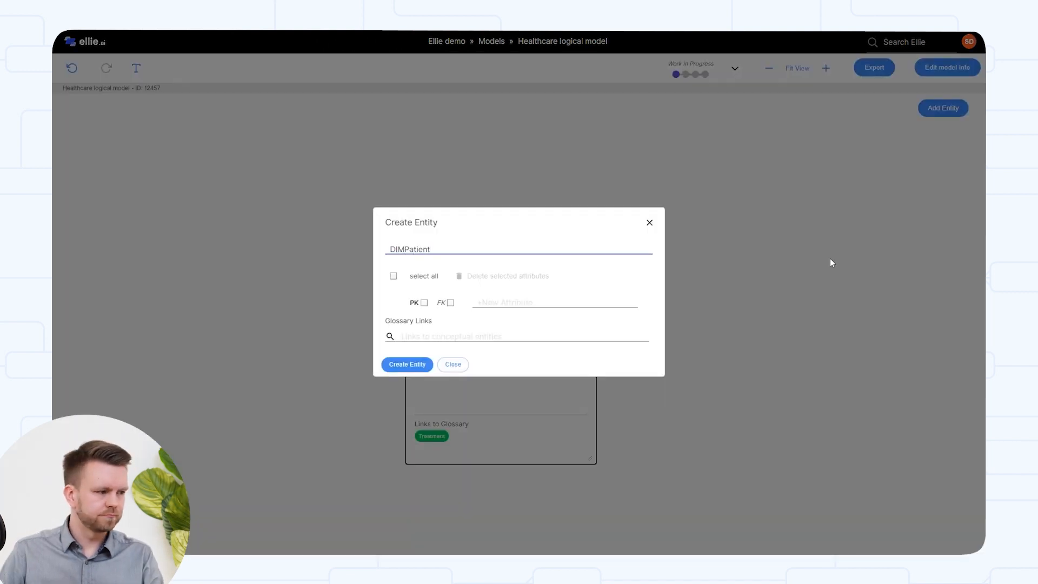
left_click(498, 302)
type("PatientID")
key("Return")
type("PatientName")
key("Return")
type("PatientAddress")
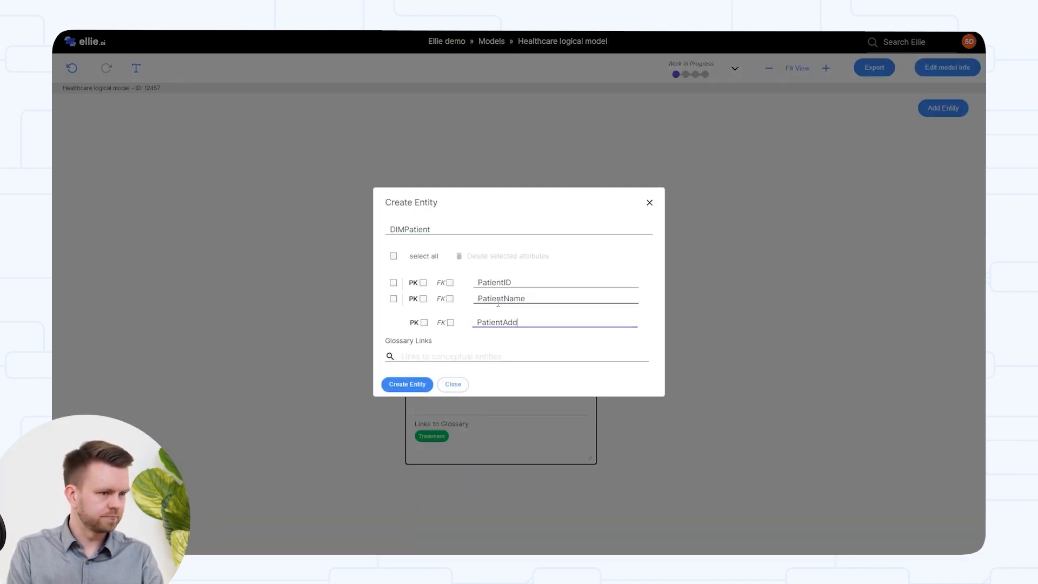
Add the attributes DateofBirth and Sex to DIMPatient and mark PatientID as the primary key.
key("Return")
type("DateofBirth")
key("Return")
type("Sex")
left_click(423, 267)
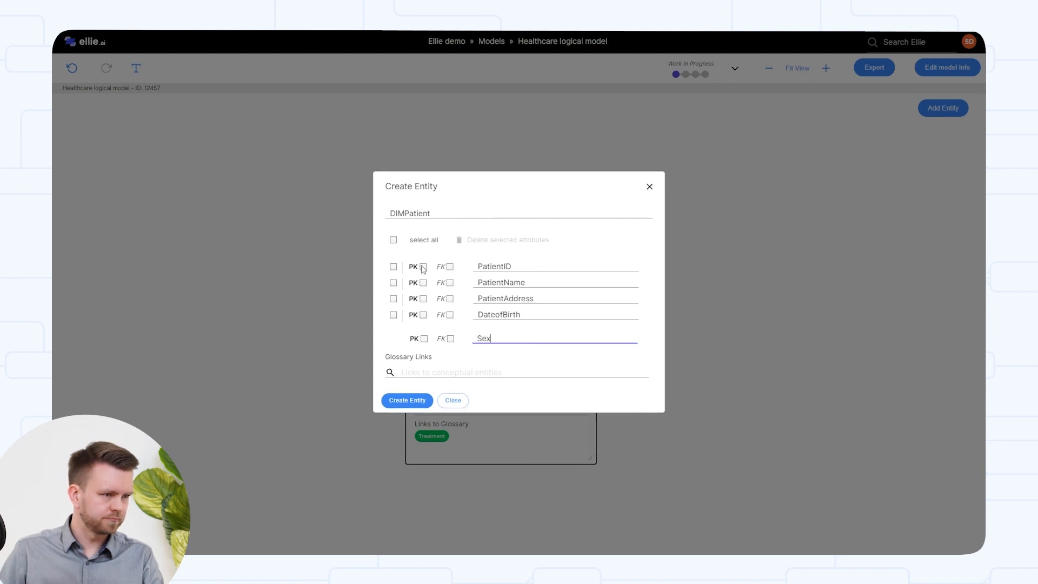
Link DIMPatient to the conceptual entity Patient and create the entity.
left_click(454, 372)
type("patient")
left_click(424, 391)
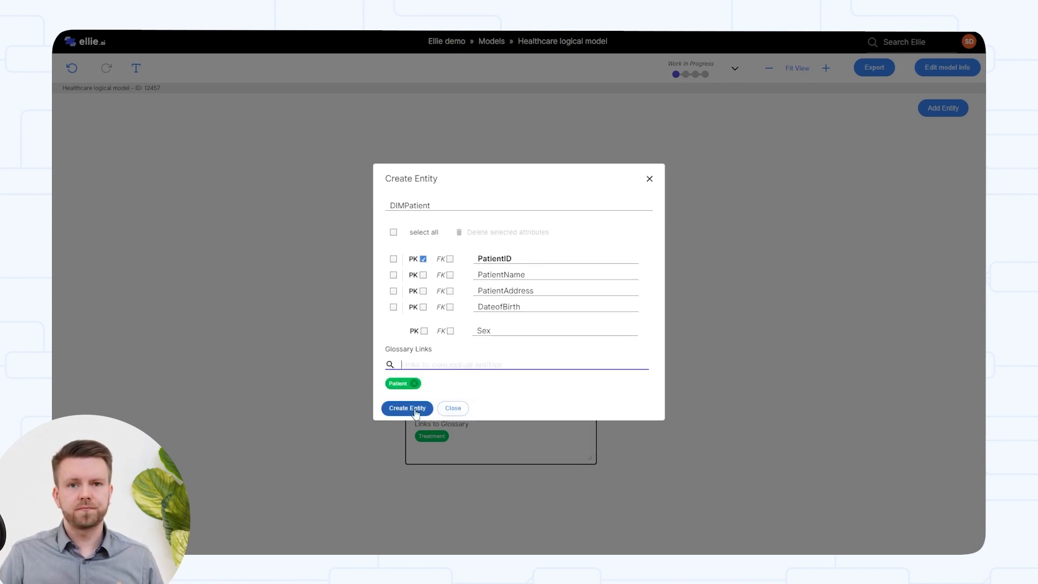
left_click(415, 413)
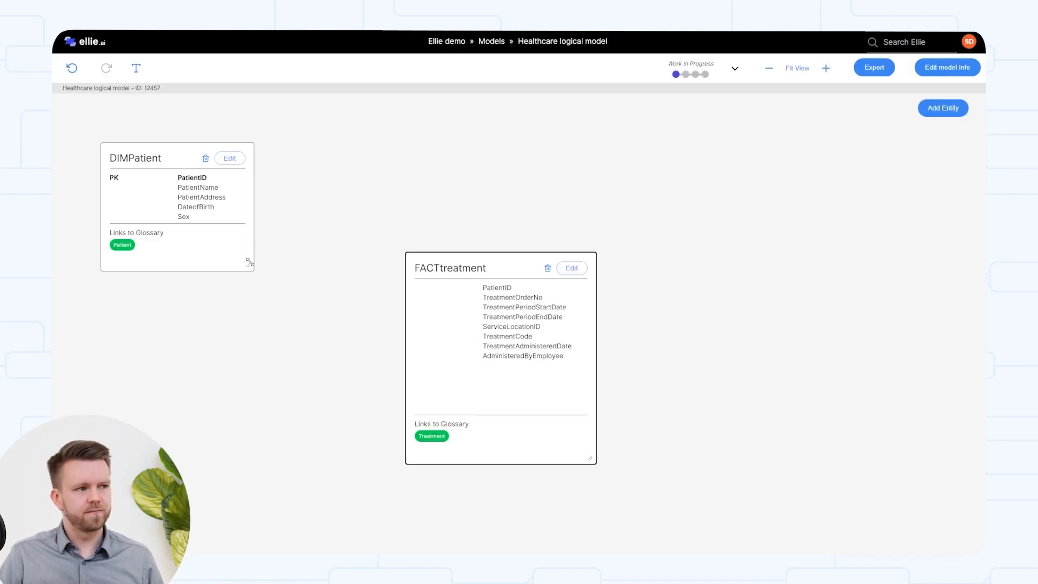
Enlarge the DIMPatient box and draw a one-to-many relationship from it to FACTtreatment.
left_click_drag(251, 265, 300, 325)
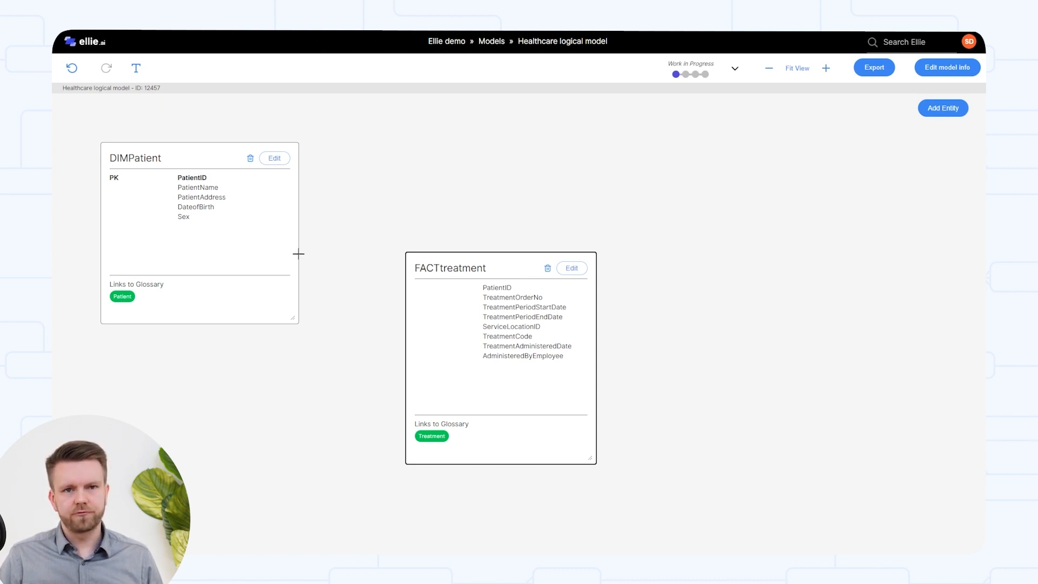
left_click_drag(298, 254, 410, 324)
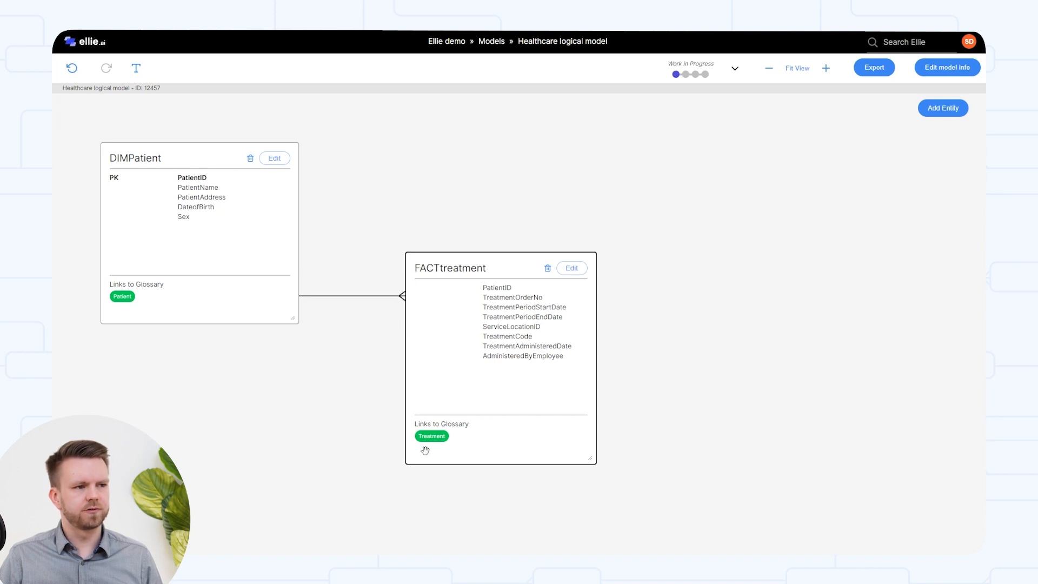
Edit FACTtreatment to make PatientID a primary and foreign key, and TreatmentOrderNo and TreatmentPeriodStartDate primary keys.
left_click(577, 275)
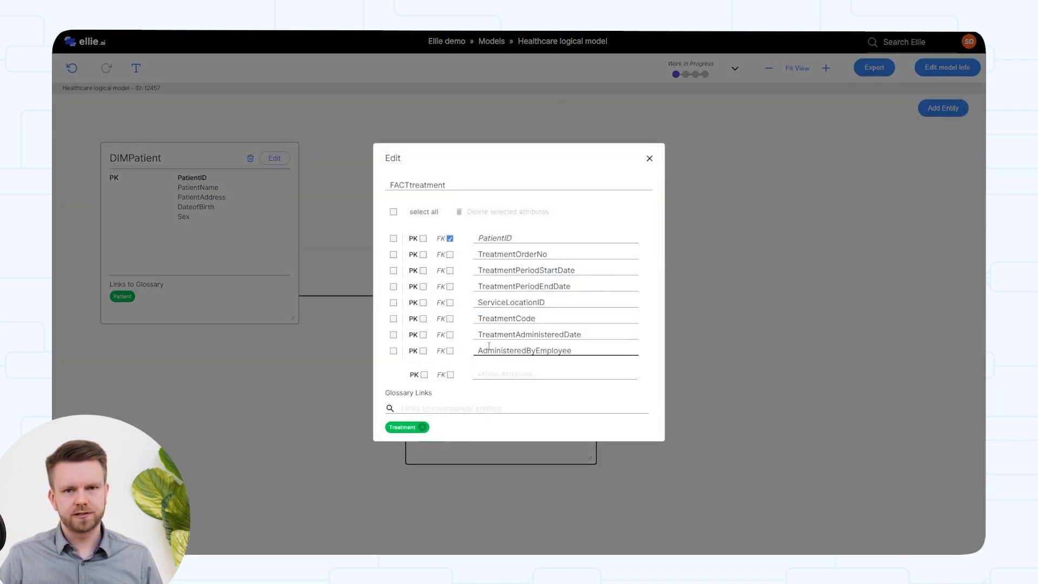
left_click(423, 238)
left_click(423, 254)
left_click(423, 270)
Mark TreatmentPeriodStartDate, TreatmentPeriodEndDate, ServiceLocationID, TreatmentCode, TreatmentAdministeredDate and AdministeredByEmployee as foreign keys and close the FACTtreatment editor.
left_click(450, 271)
left_click(450, 287)
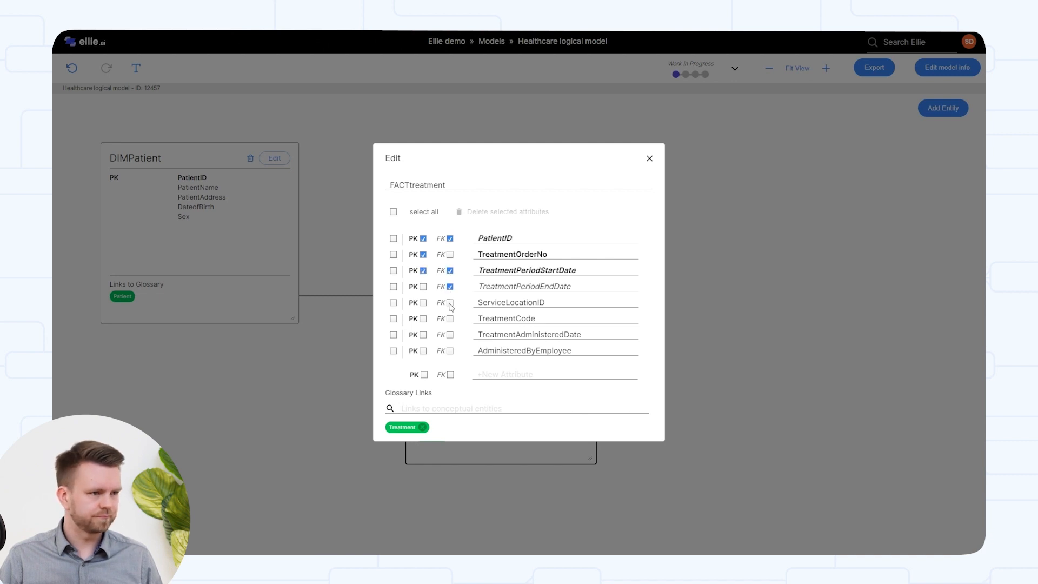
left_click(450, 302)
left_click(450, 318)
left_click(449, 335)
left_click(450, 351)
left_click(649, 158)
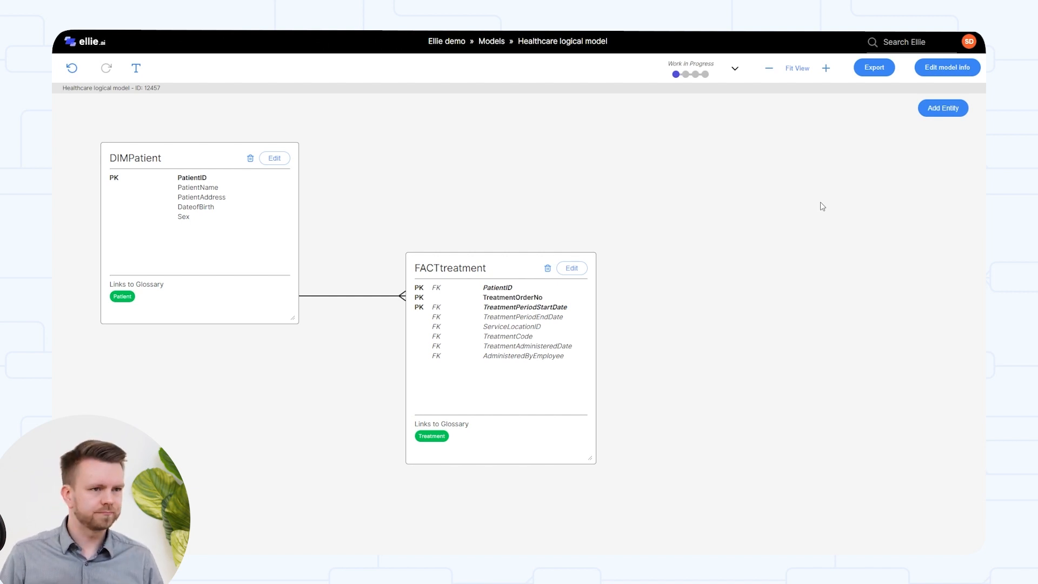
Start a new entity named DIMEmployee with the attributes EmployeeID and EmployeeName.
left_click(944, 108)
type("DIMEmployee")
left_click(575, 302)
type("EmployeeID")
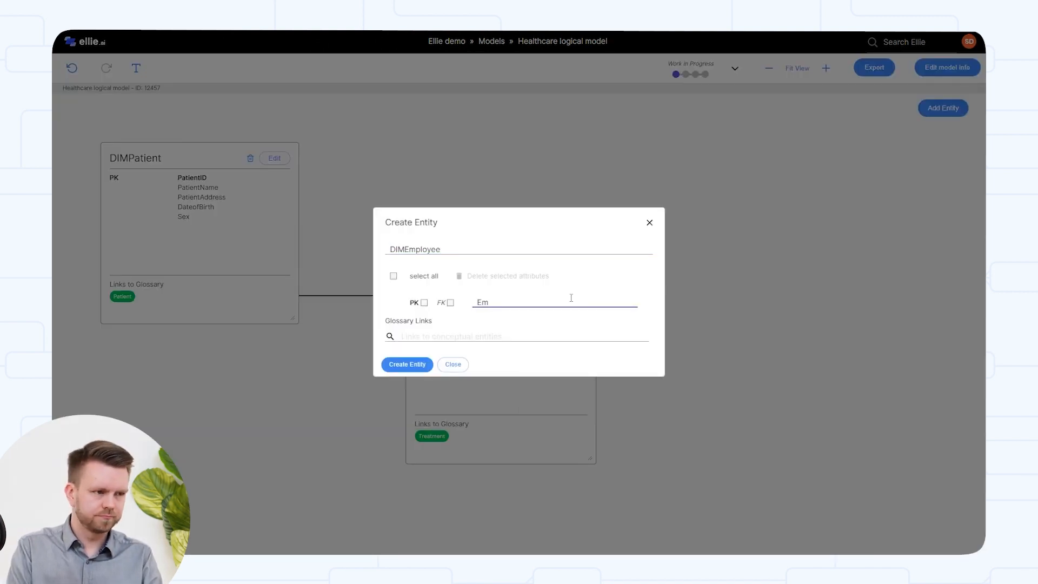
key("Return")
type("EmployeeName")
Add the attributes Team and DepartmentCode to DIMEmployee and mark EmployeeID as the primary key.
key("Return")
type("Team")
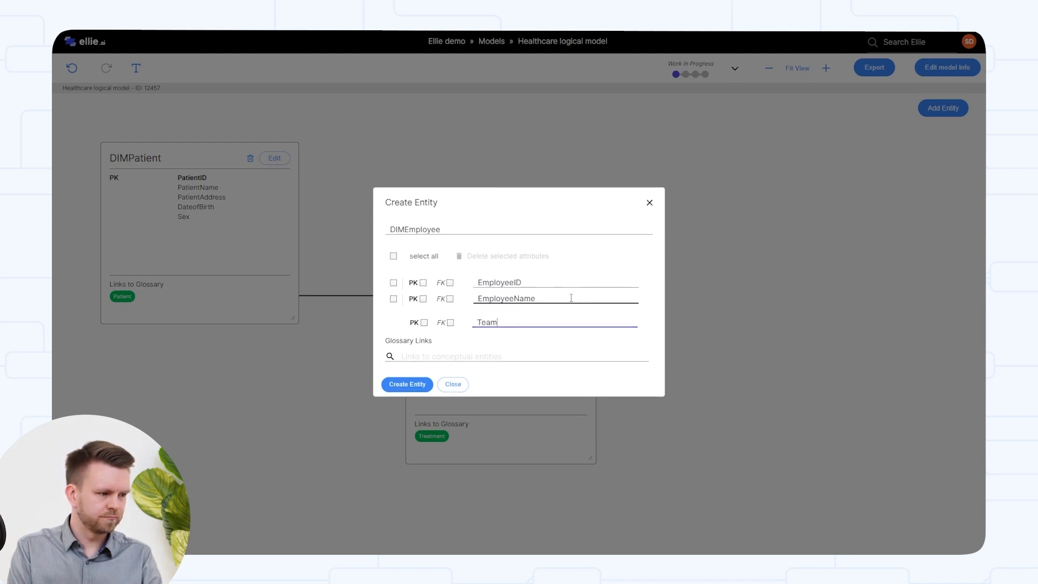
key("Return")
type("DepartmentCode")
left_click(423, 274)
Link DIMEmployee to the Employee, Department and Team glossary entities and create the entity.
left_click(478, 363)
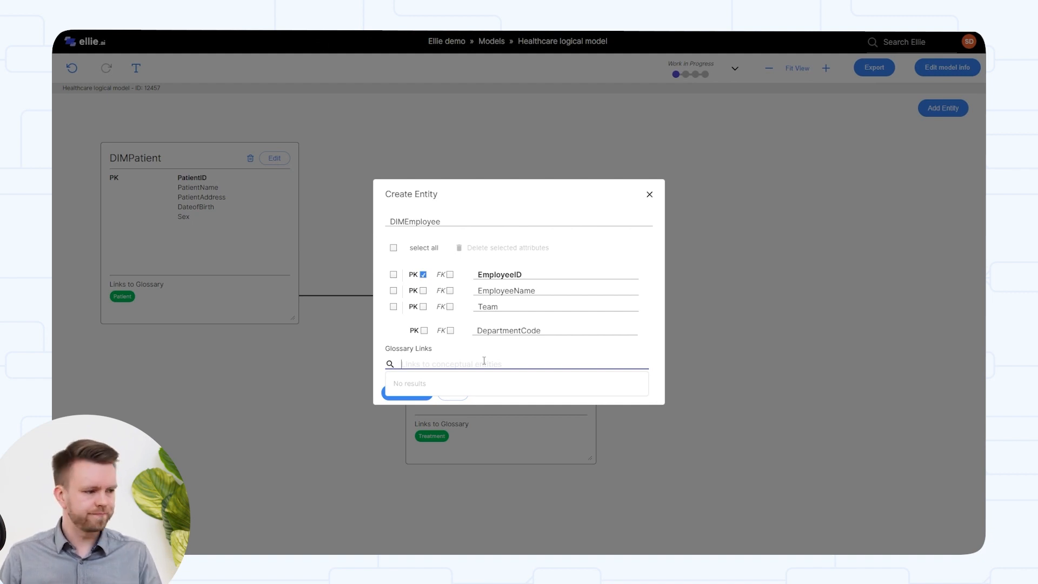
type("depa")
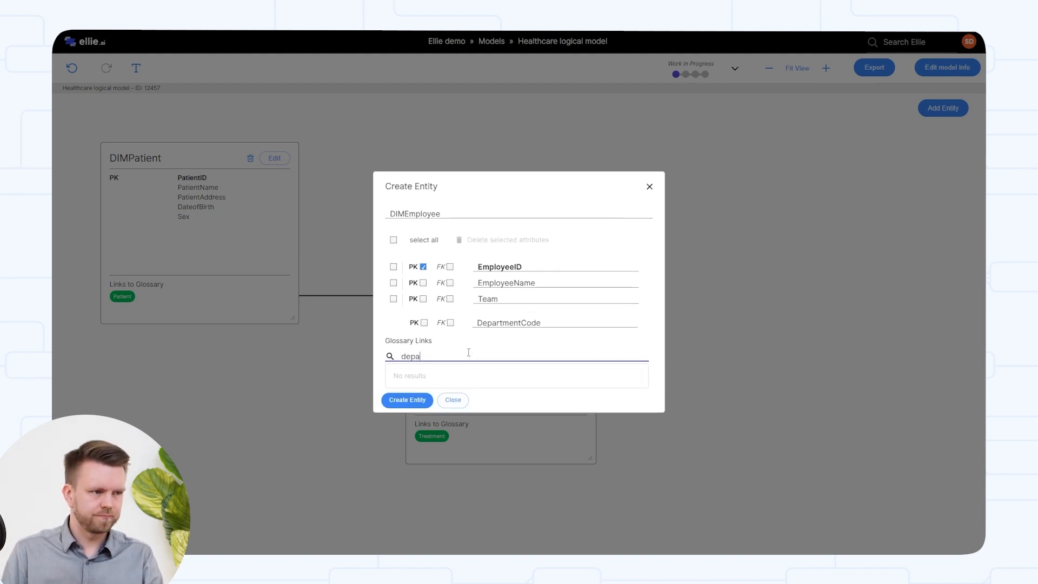
left_click(427, 376)
left_click(407, 399)
Start a new entity named DIMlocation with the attributes ServiceLocationID, LocationType, LocationName and CostCenterCode.
left_click(943, 108)
type("DIm")
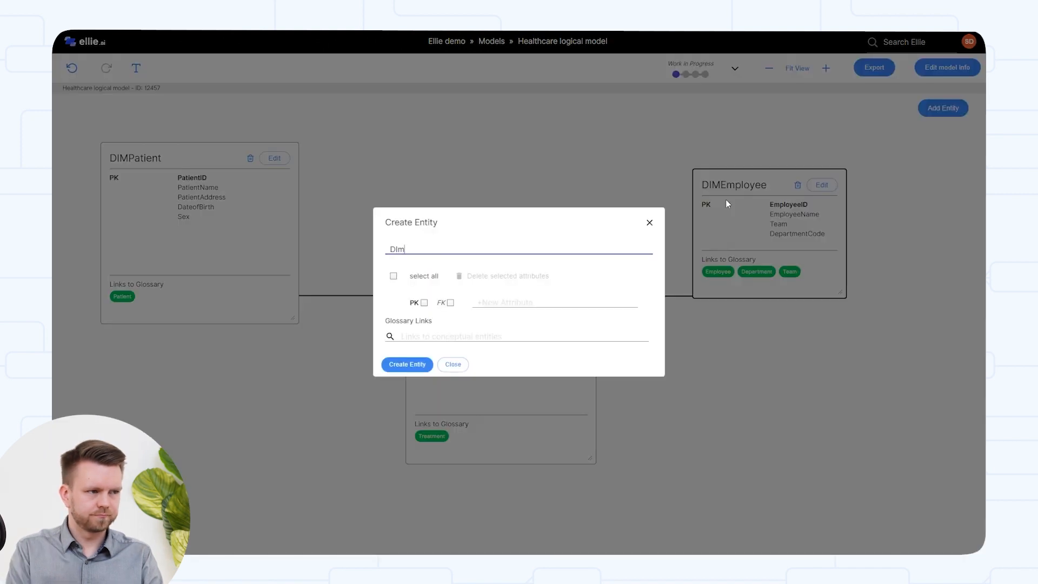
type("location")
left_click(556, 302)
type("ServiceLocationID")
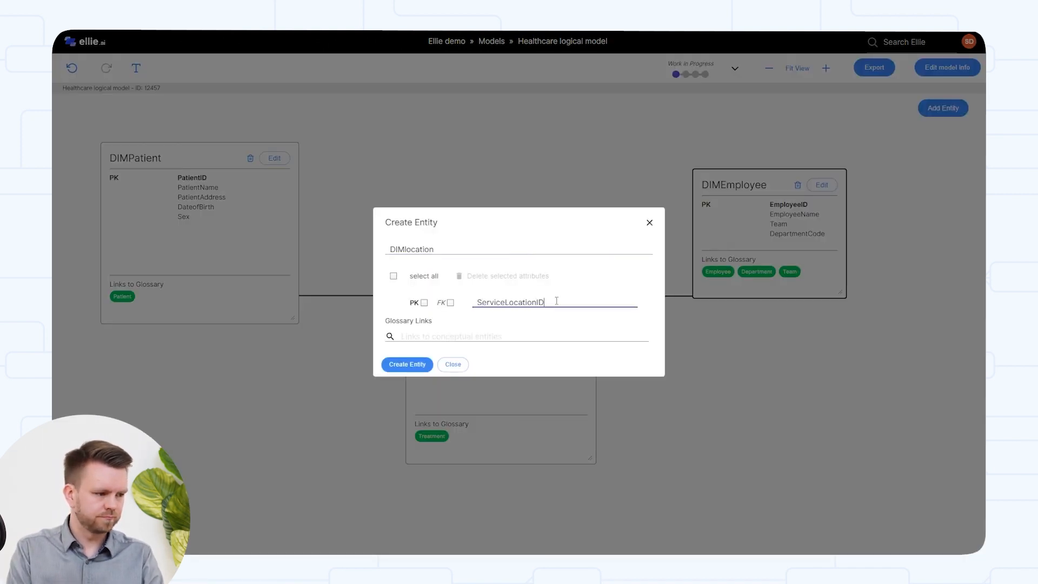
key("Return")
type("LocationType")
key("Return")
type("LocationName")
key("Return")
type("CostCenterCode")
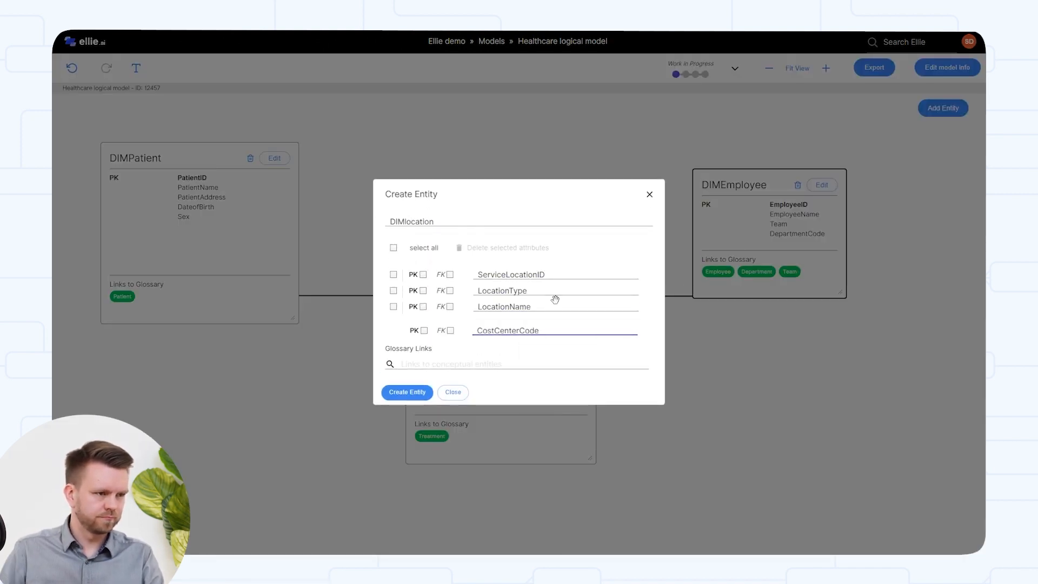
Link DIMlocation to the Service location and Cost center glossary entities and create the entity.
left_click(512, 364)
type("serv")
left_click(485, 381)
left_click(415, 375)
left_click(422, 364)
type("service")
left_click(434, 384)
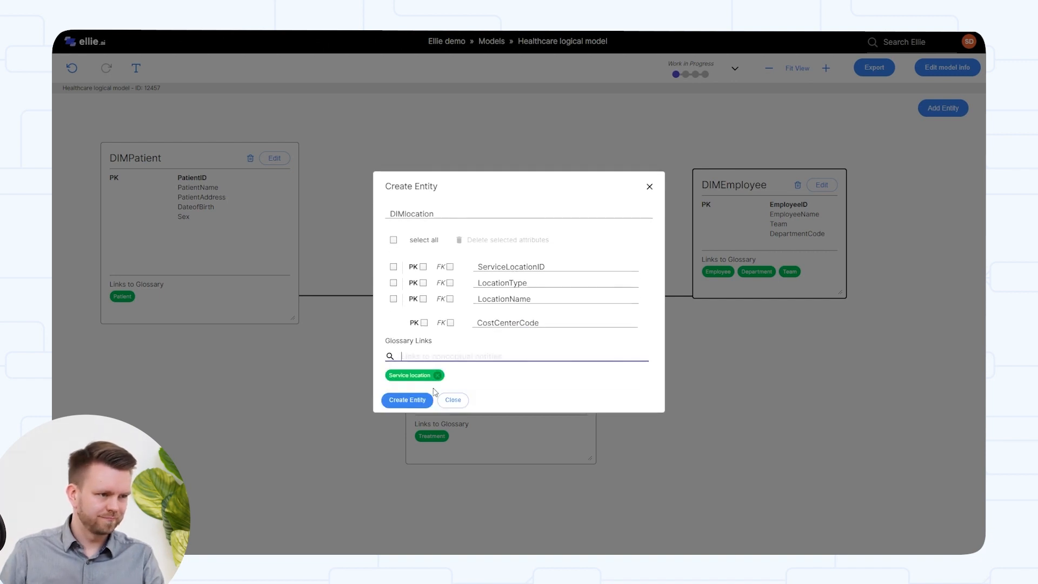
type("cost")
left_click(412, 376)
left_click(407, 400)
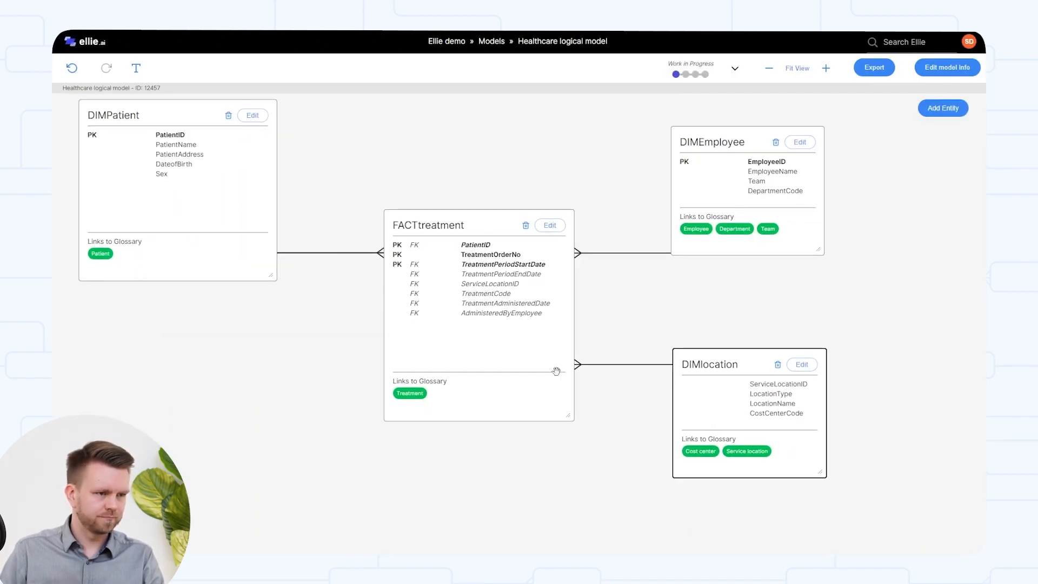
Start a new entity named DIMTreatmClass with the attributes TreatmentCode and Description.
left_click(943, 108)
type("DIMTreatmClass")
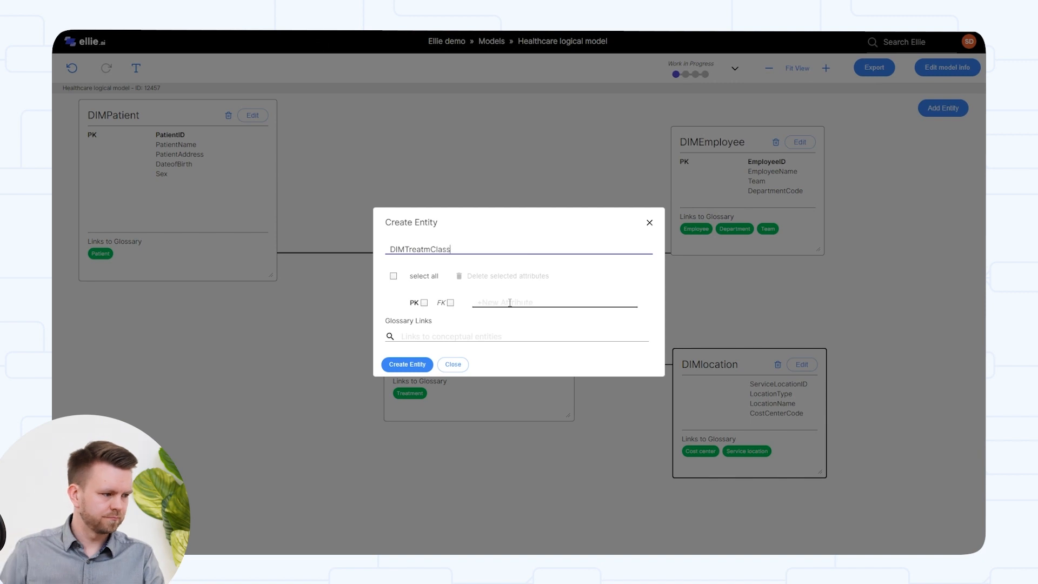
left_click(510, 303)
type("TreatmentCode")
key("Return")
type("Description")
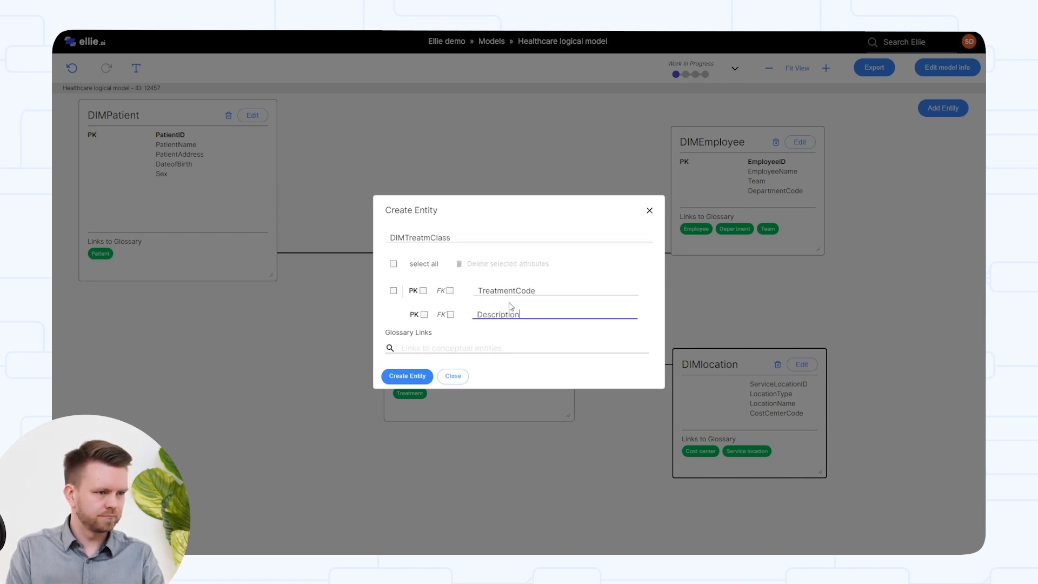
Link DIMTreatmClass to the Treatment classification glossary entity and create the entity.
left_click(493, 348)
type("treat")
left_click(433, 382)
left_click(408, 400)
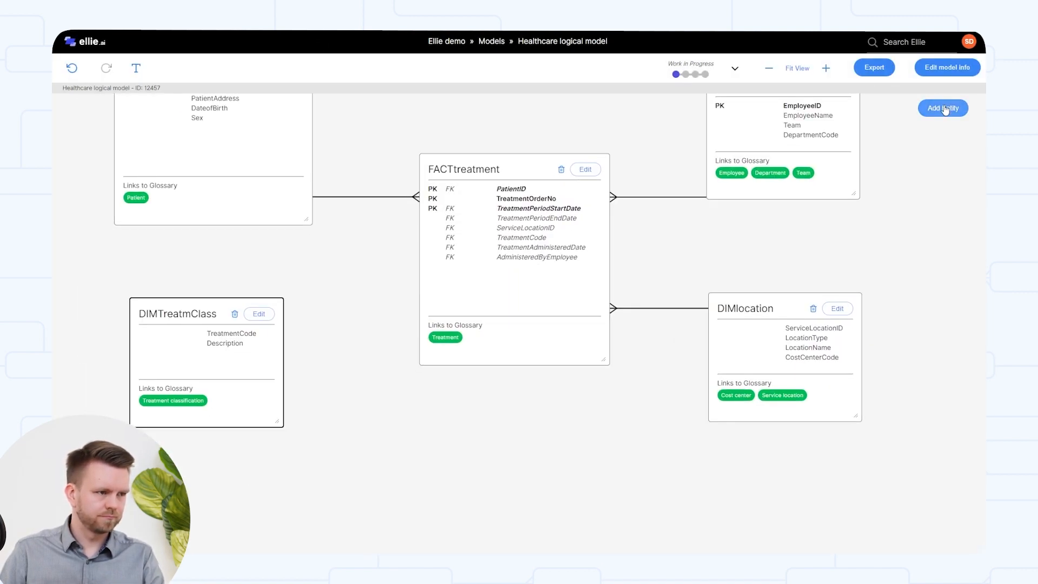
Start a new entity named DIMCalendar with the attributes Date, Month and Year.
left_click(945, 108)
type("DIMCalendar")
left_click(519, 300)
type("Date")
key("Return")
type("Month")
key("Return")
type("Year")
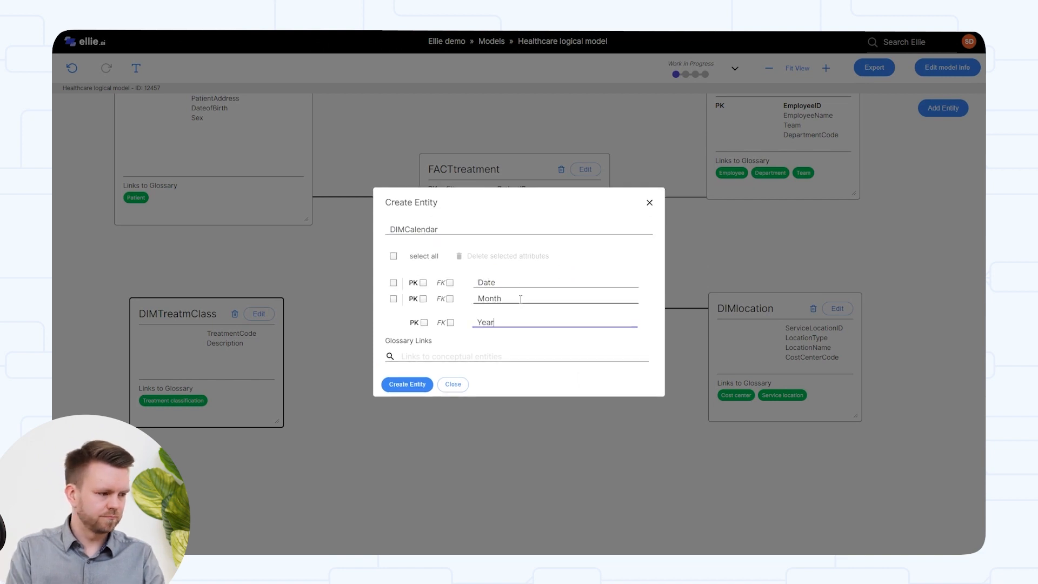
Add the attributes Weekno and Monthno to DIMCalendar and create the entity.
key("Return")
type("Weekno")
key("Return")
type("Monthno")
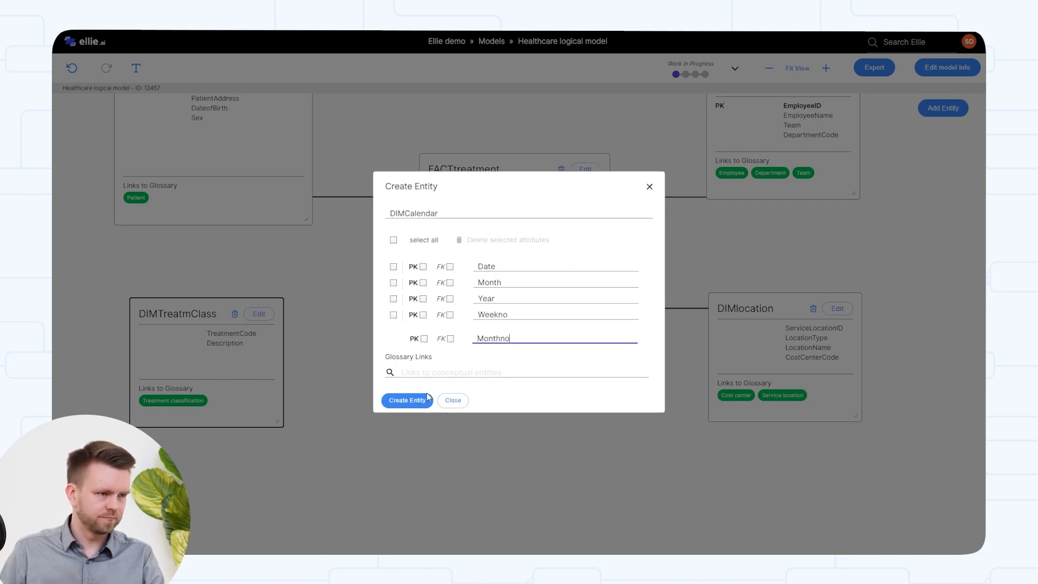
left_click(428, 397)
Edit DIMTreatmClass to make TreatmentCode its primary key and close the editor.
left_click(259, 313)
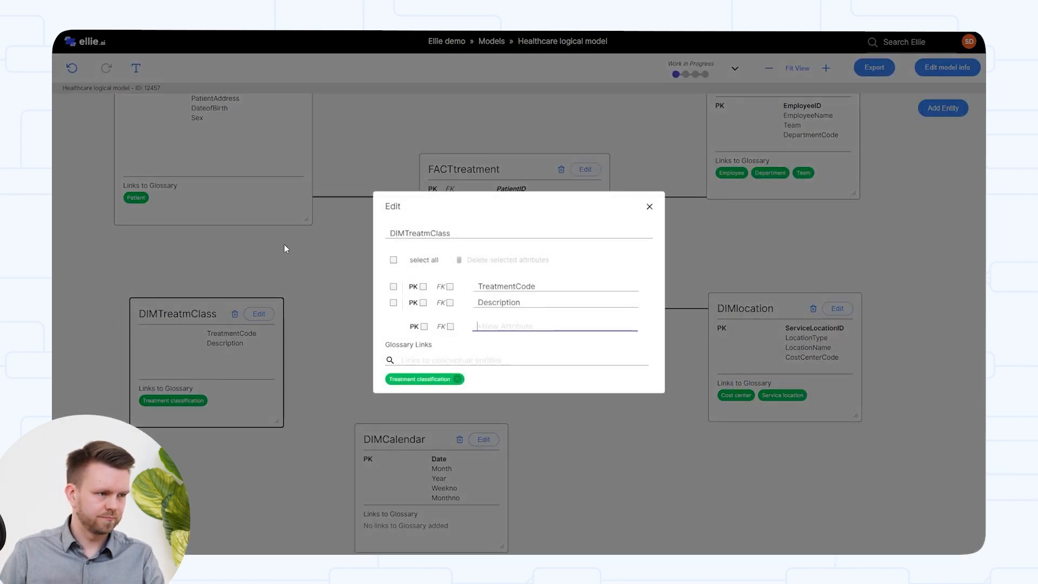
left_click(423, 287)
left_click(650, 207)
Connect DIMTreatmClass and DIMCalendar to FACTtreatment with the many end at FACTtreatment, and adjust the placement of DIMCalendar and DIMlocation.
left_click_drag(284, 343, 444, 309)
left_click_drag(443, 425, 463, 346)
left_click(428, 438)
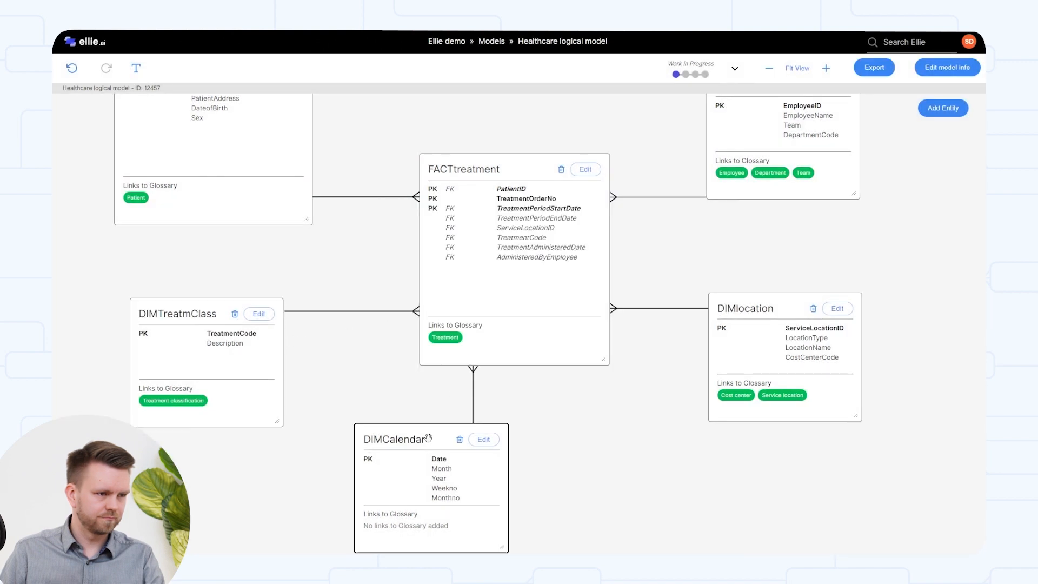
left_click_drag(429, 438, 504, 431)
left_click_drag(739, 313, 749, 283)
left_click_drag(677, 431, 682, 481)
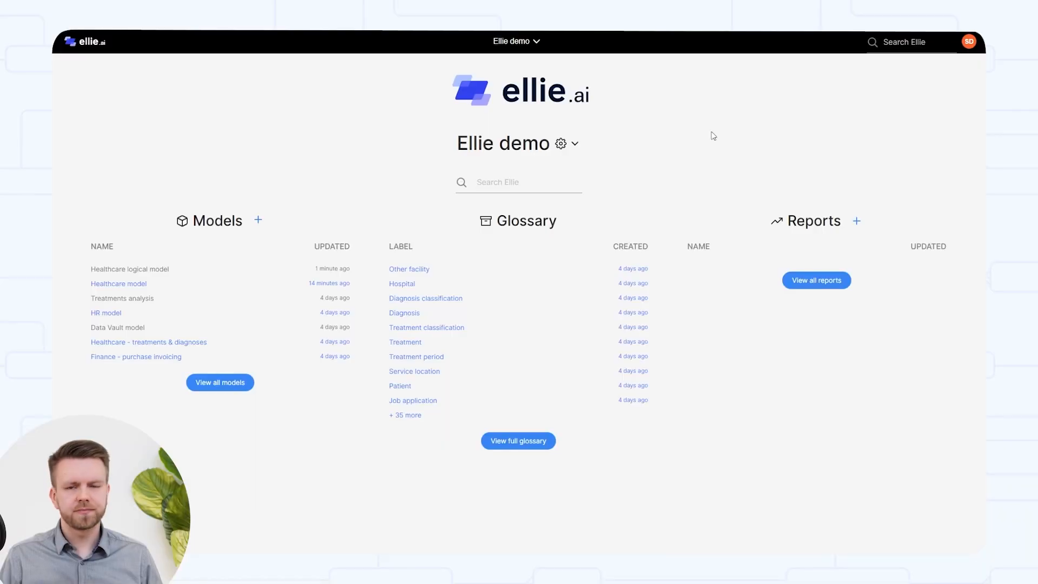
Open the Ellie demo workspace's API settings and copy the existing API token.
left_click(563, 145)
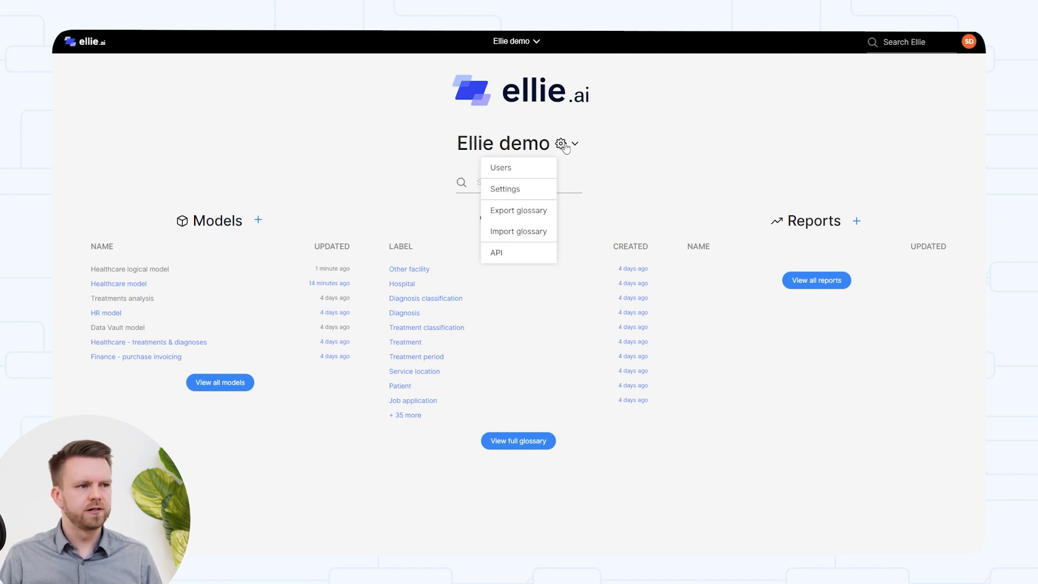
left_click(527, 256)
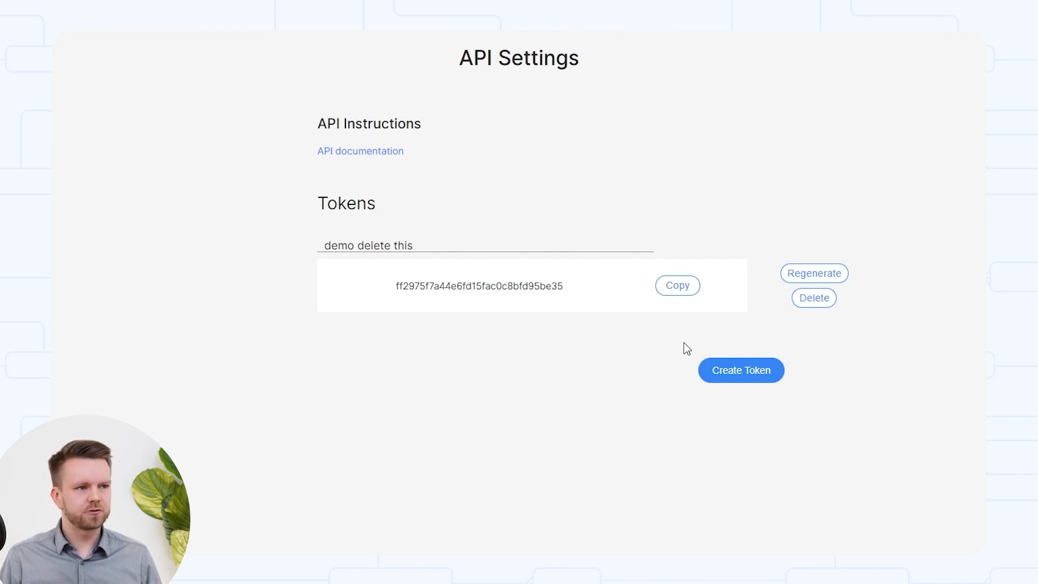
left_click(680, 290)
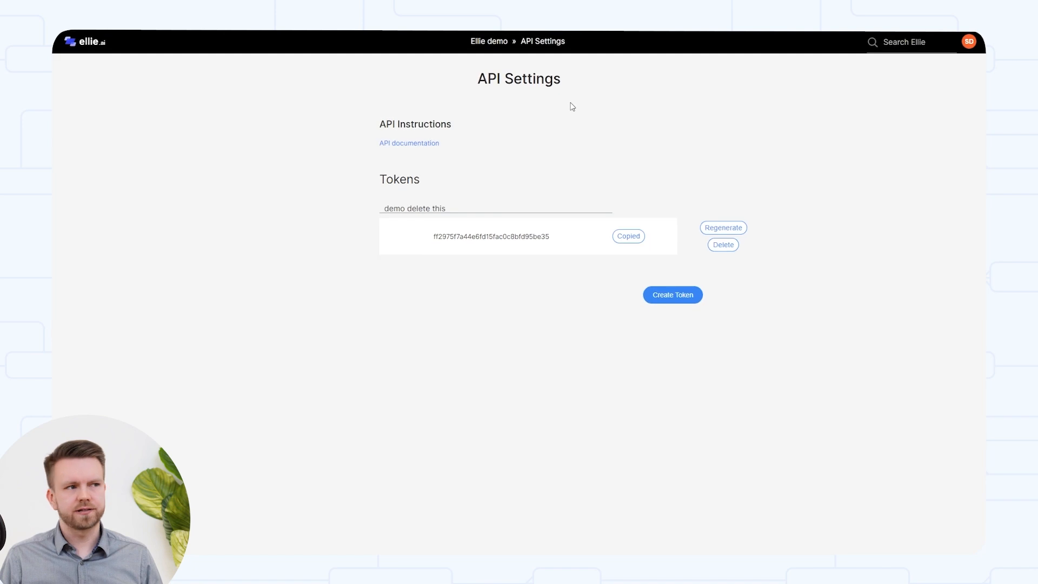
Open the conceptual Healthcare model, highlight its model ID for the API request, and return to the Ellie demo home page.
left_click(495, 43)
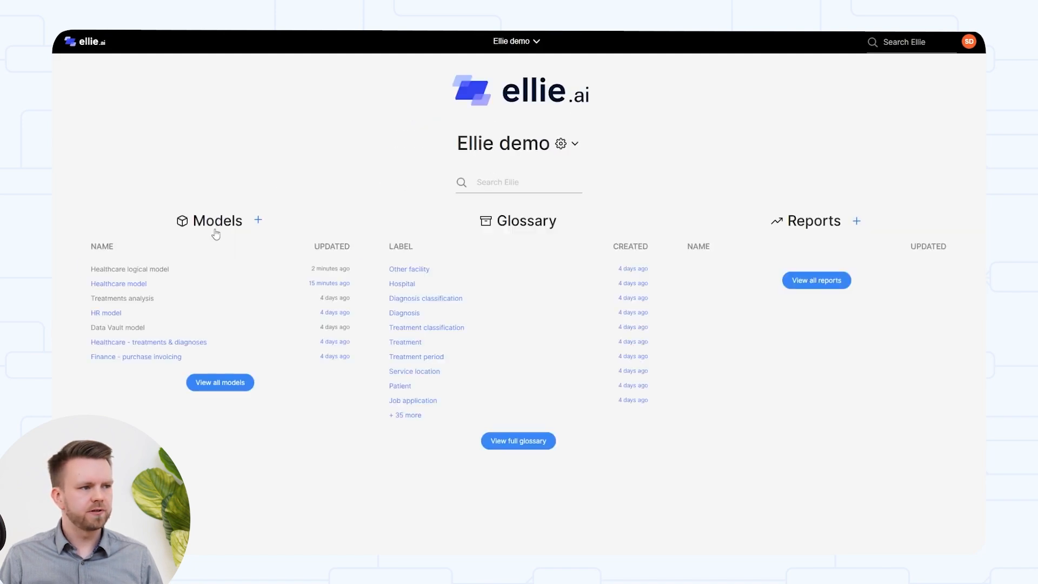
left_click(165, 286)
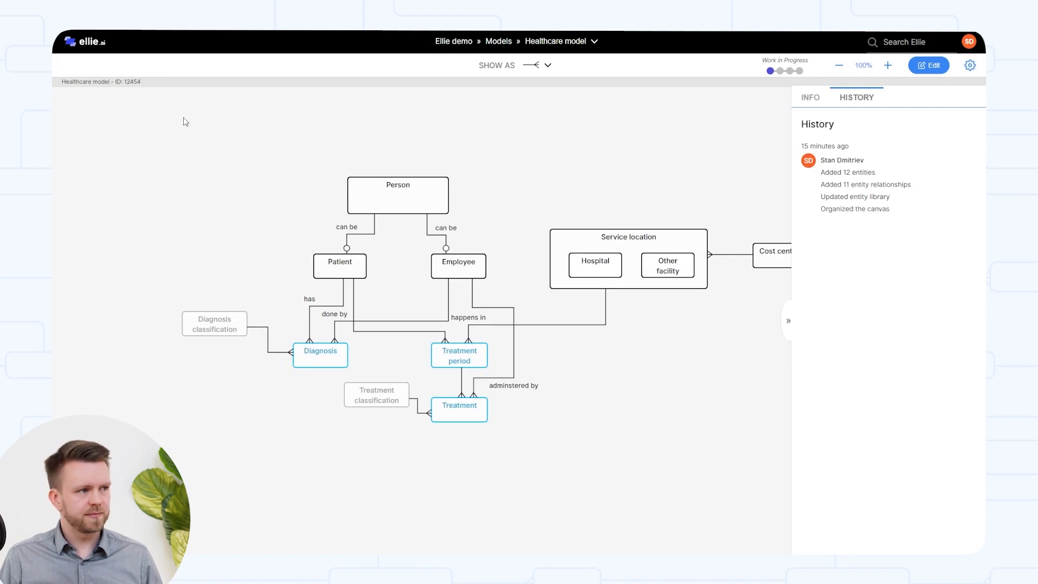
left_click_drag(120, 82, 153, 87)
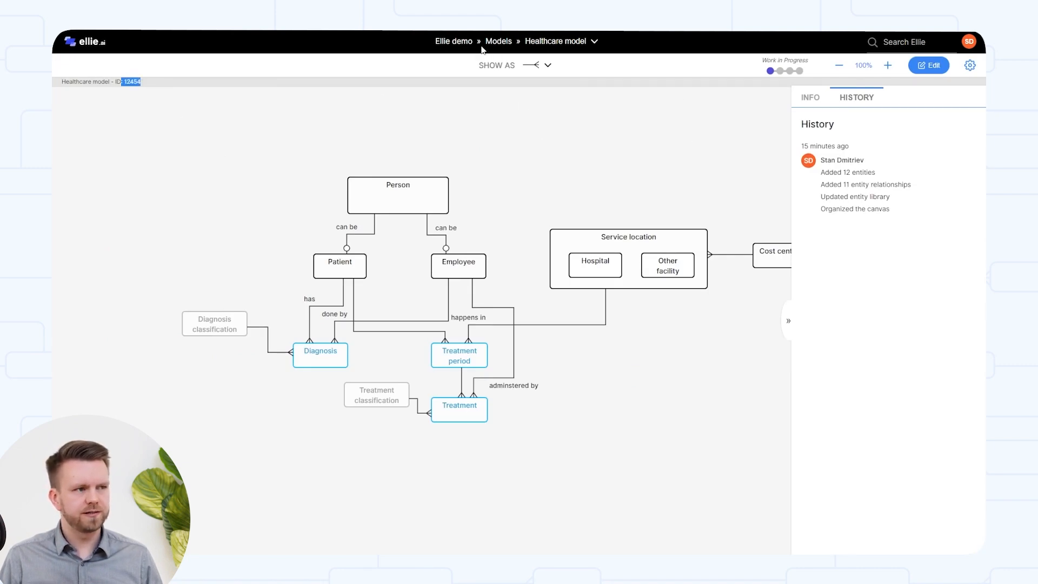
left_click(456, 41)
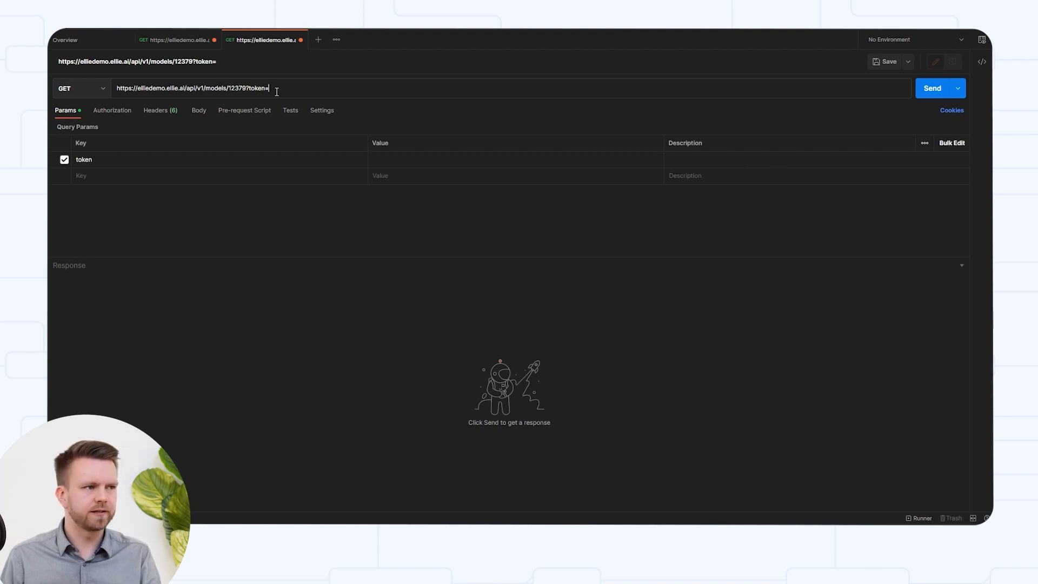
In Postman, paste the API token into the GET request URL, set the model ID to 12454 and send the request.
key("ctrl+v")
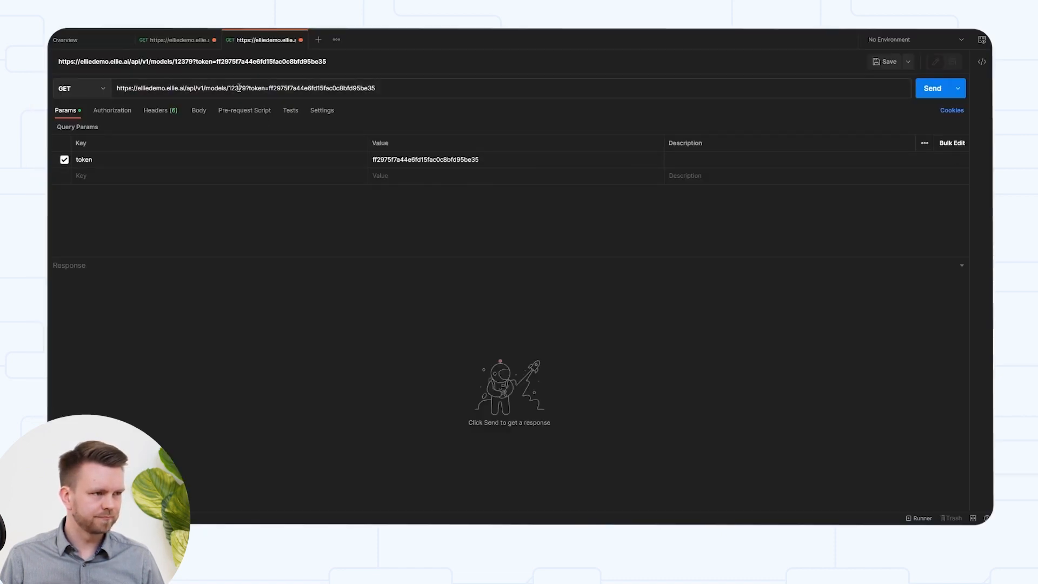
key("Delete")
key("Delete")
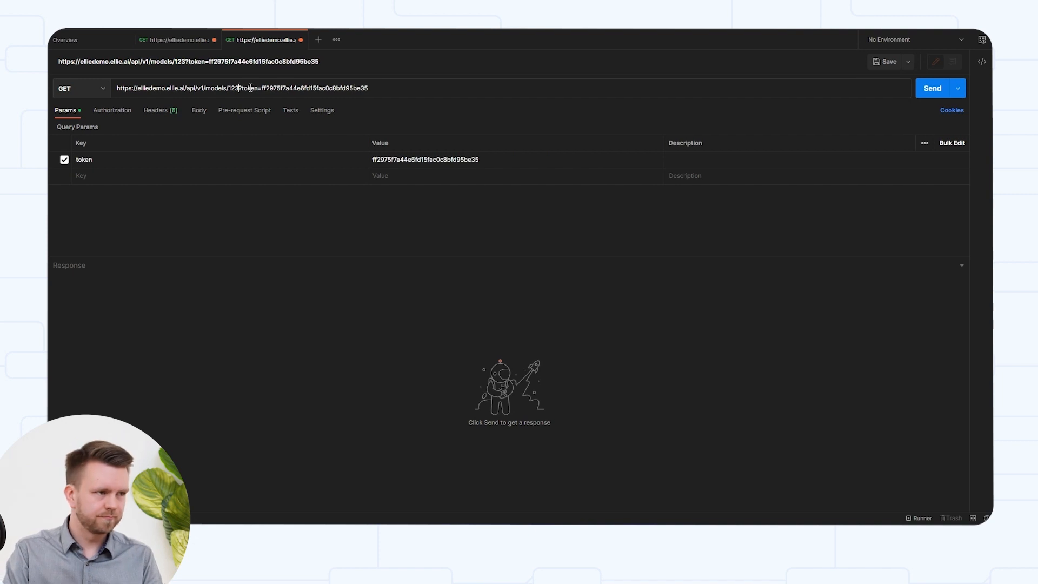
key("BackSpace")
type("454")
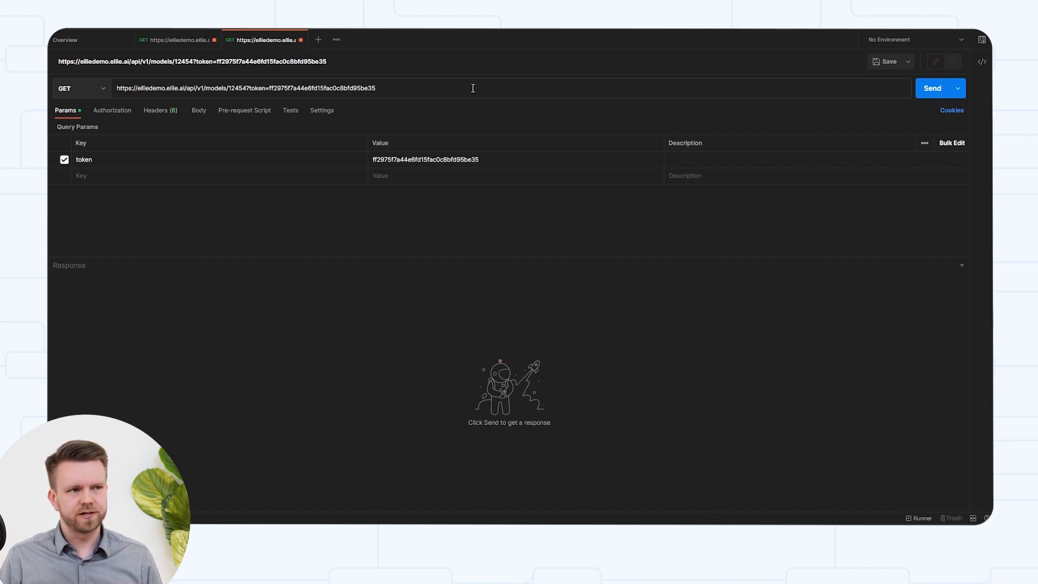
left_click(932, 91)
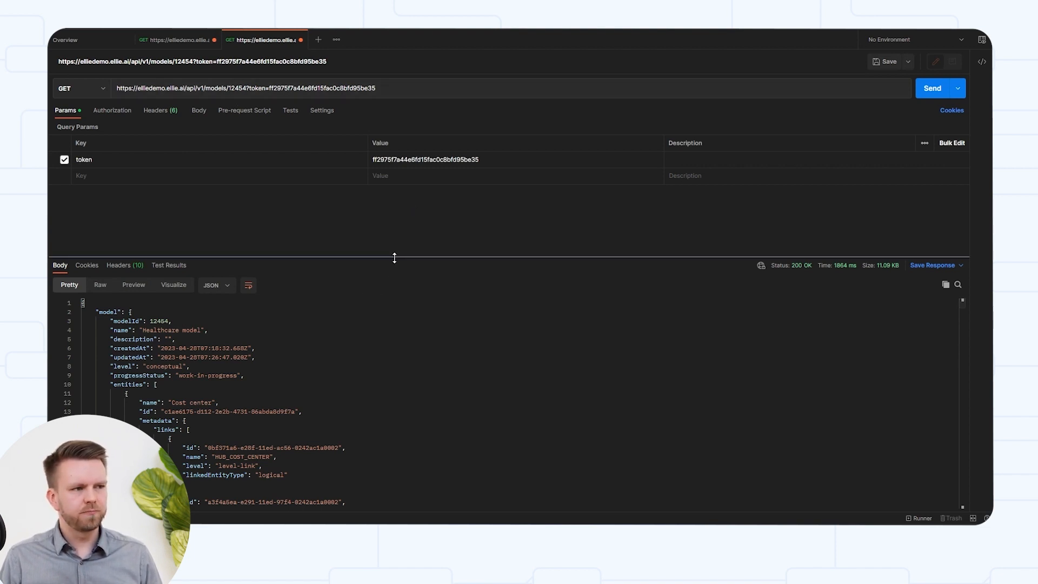
Enlarge the response area and examine the returned JSON's model details, entities, logical links and attribute metadata.
left_click_drag(394, 258, 387, 192)
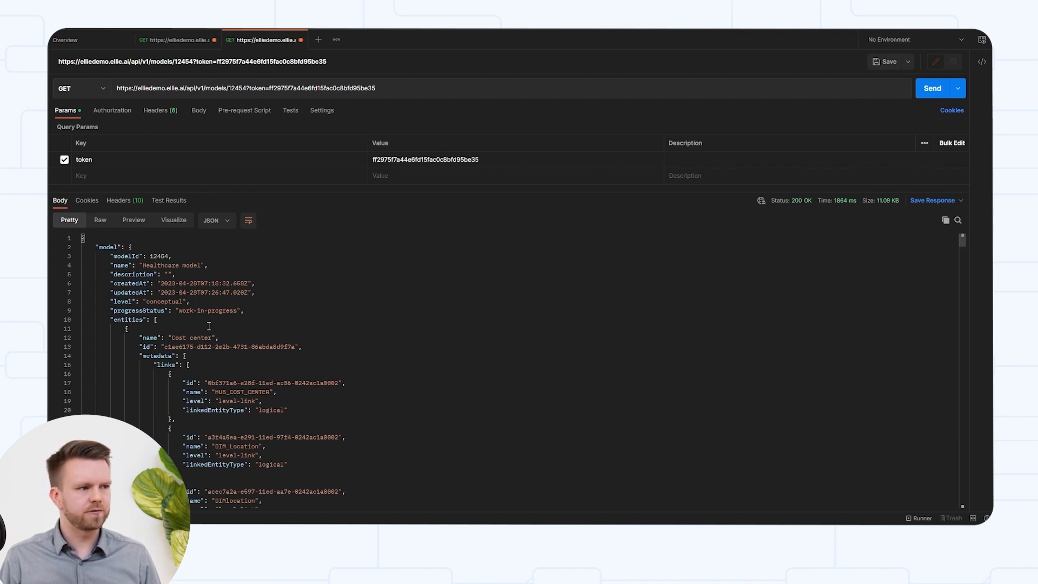
left_click_drag(128, 256, 231, 317)
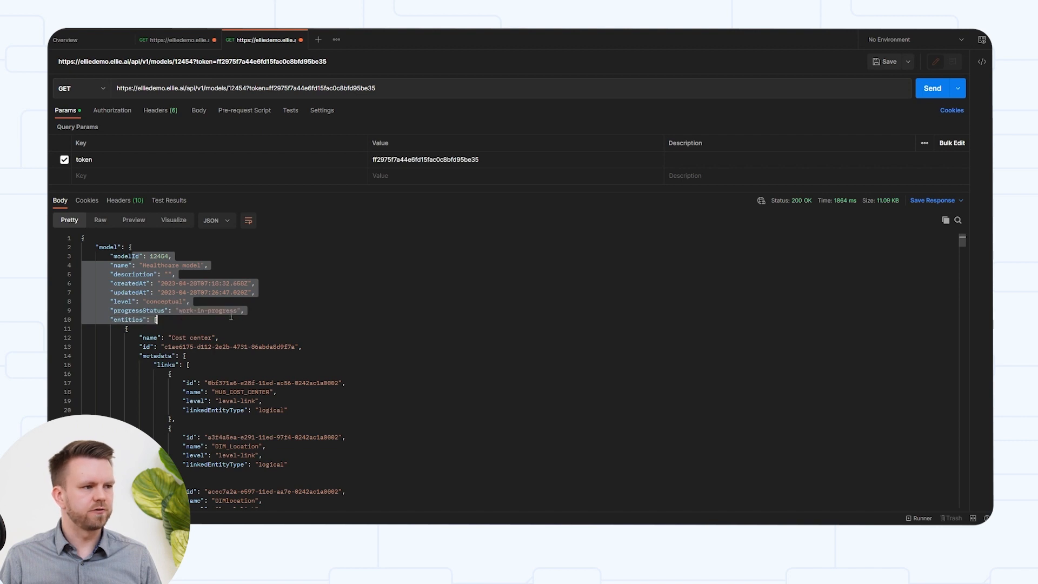
left_click(164, 342)
scroll(198, 362, "down", 3)
scroll(199, 363, "down", 2)
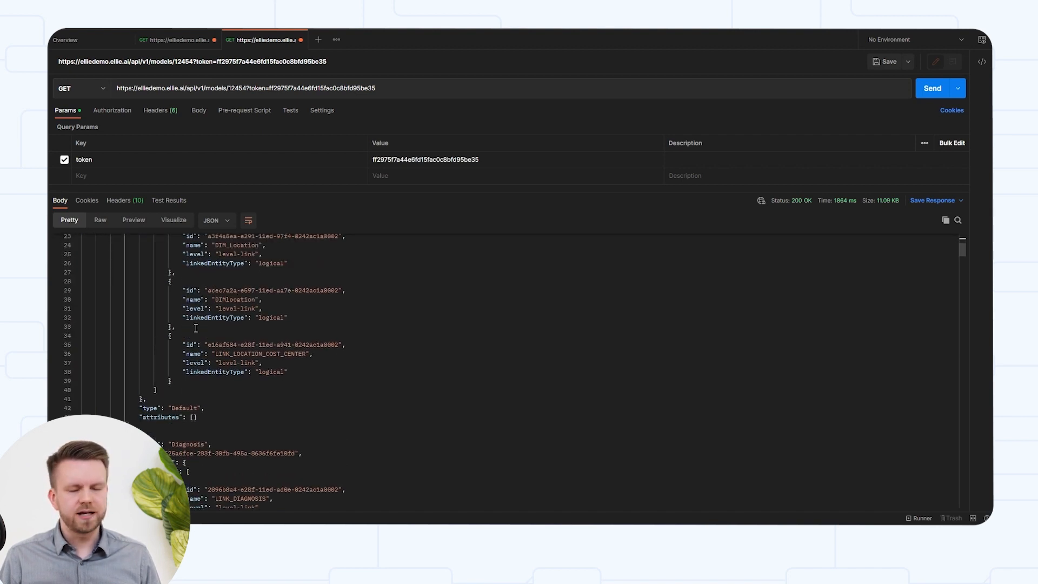
scroll(288, 344, "down", 20)
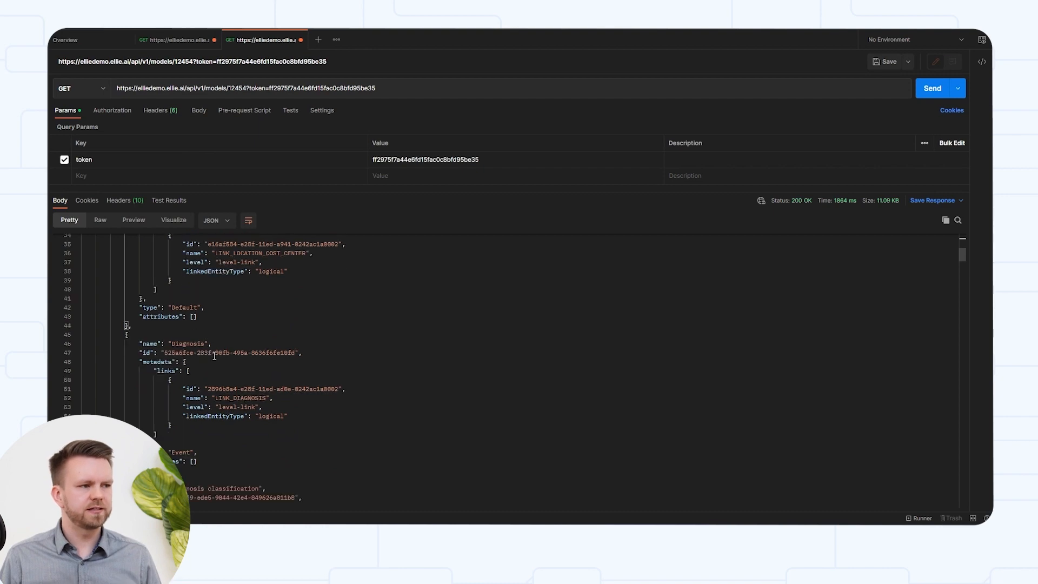
scroll(214, 356, "down", 20)
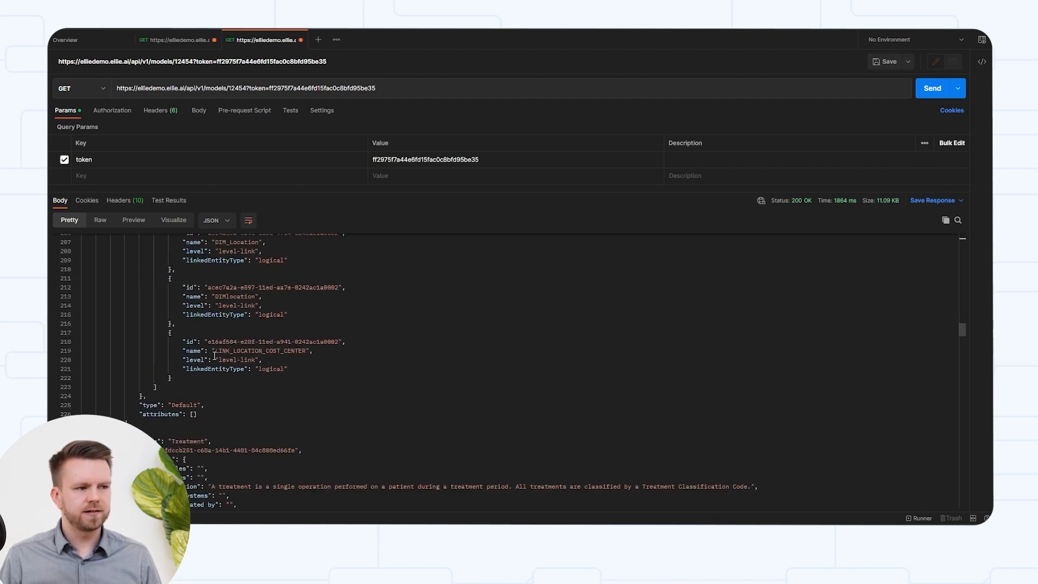
scroll(214, 355, "down", 20)
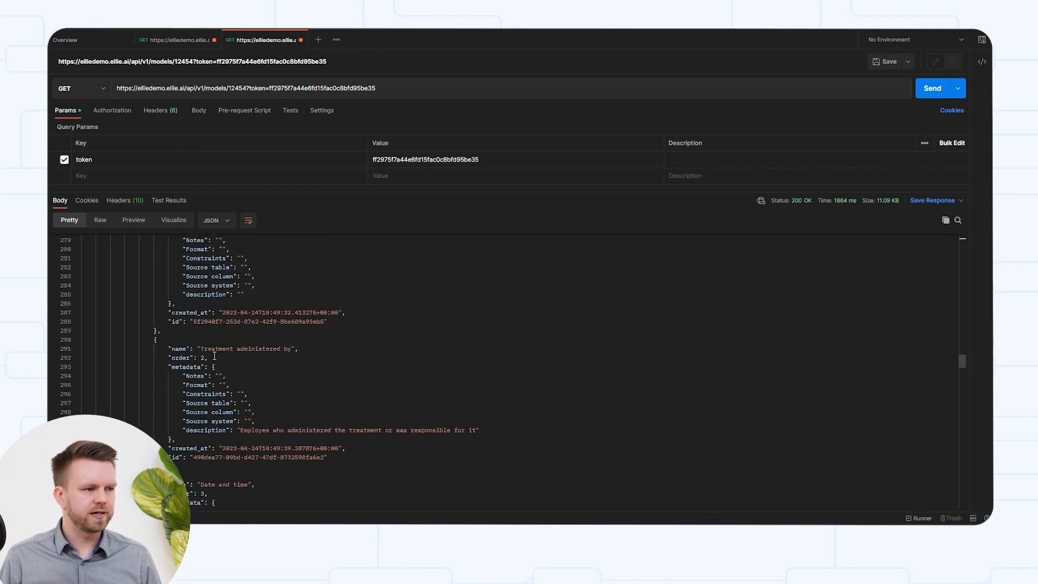
Examine the JSON's relationships section, checking the source and target entities of the Service location to Treatment period relationship.
scroll(214, 355, "down", 11)
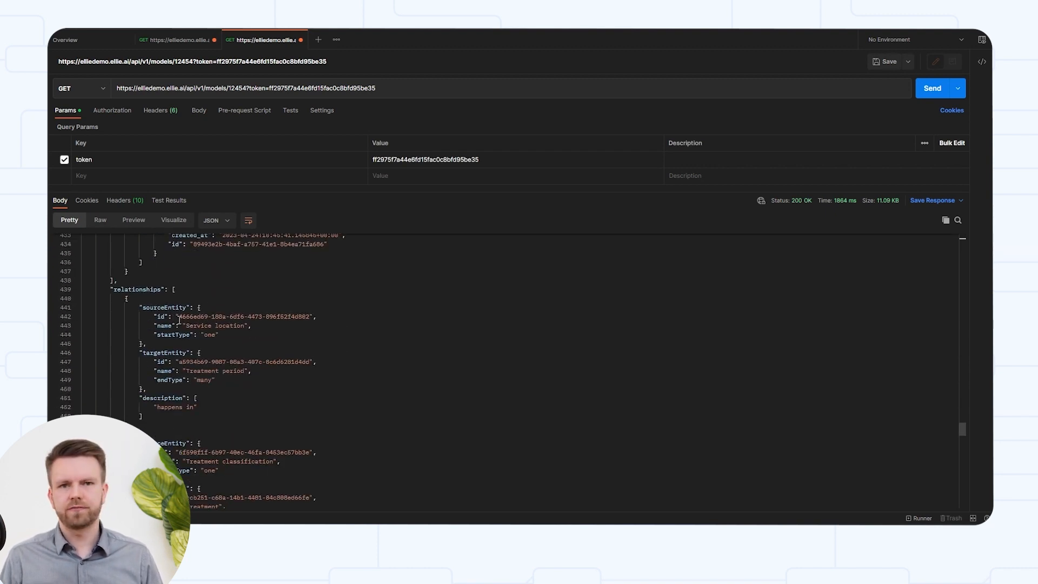
left_click_drag(184, 325, 247, 326)
left_click_drag(190, 372, 252, 364)
left_click(243, 373)
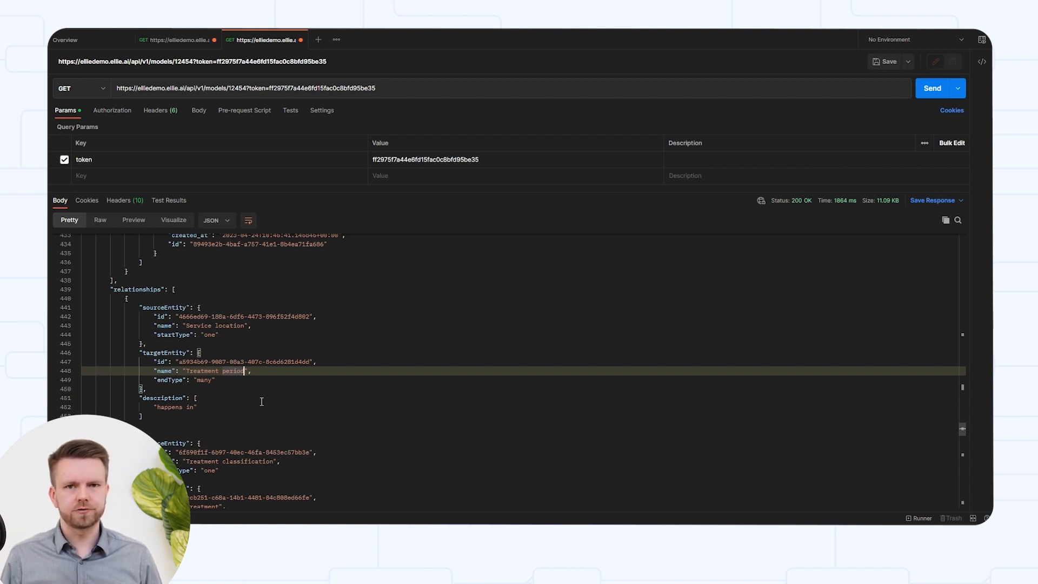
scroll(262, 401, "up", 15)
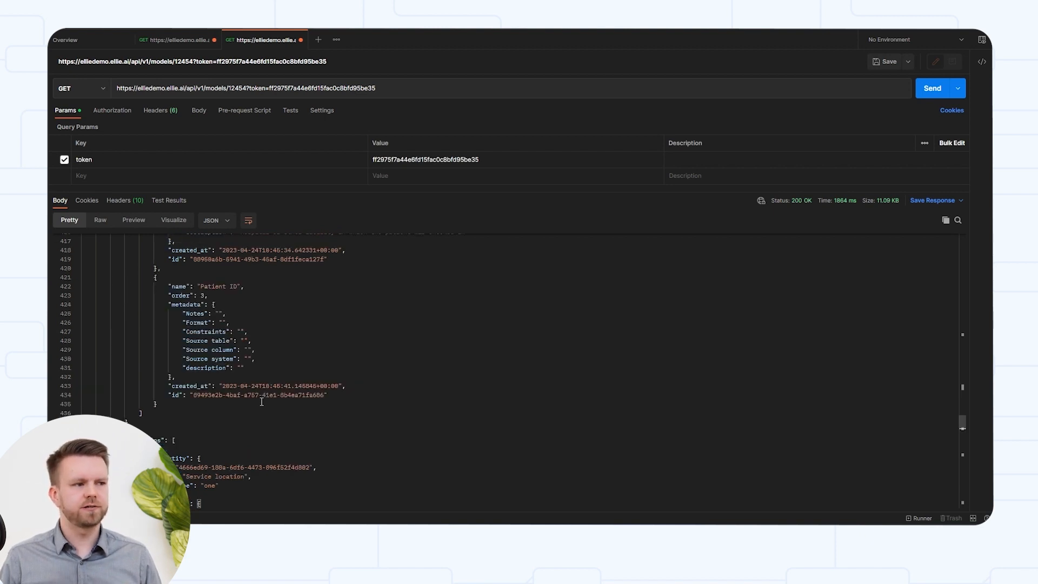
Look back through the JSON's entities, examining their attributes, metadata and links to the logical model.
scroll(261, 402, "up", 1)
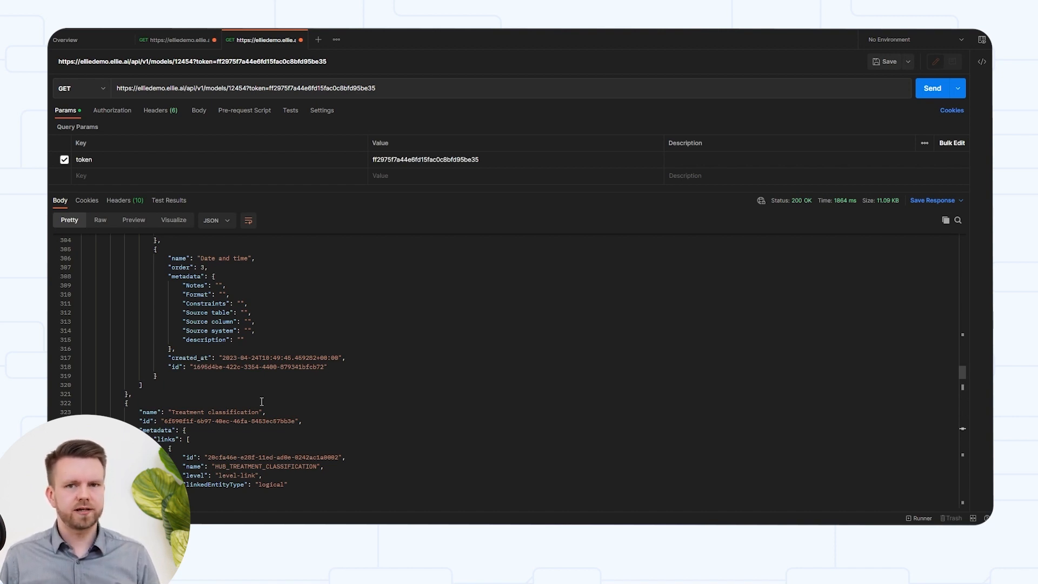
scroll(261, 401, "up", 20)
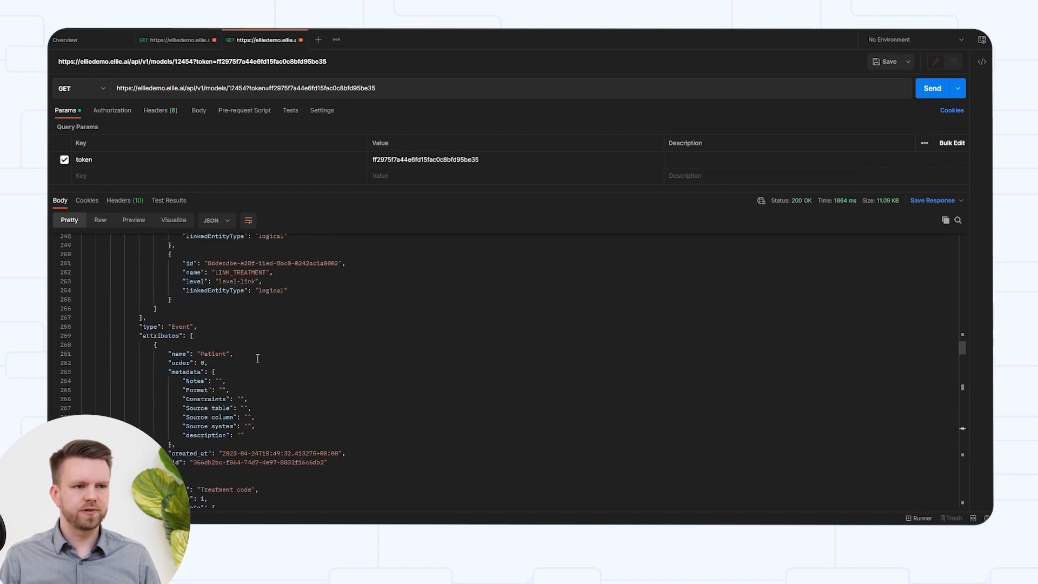
scroll(258, 358, "up", 20)
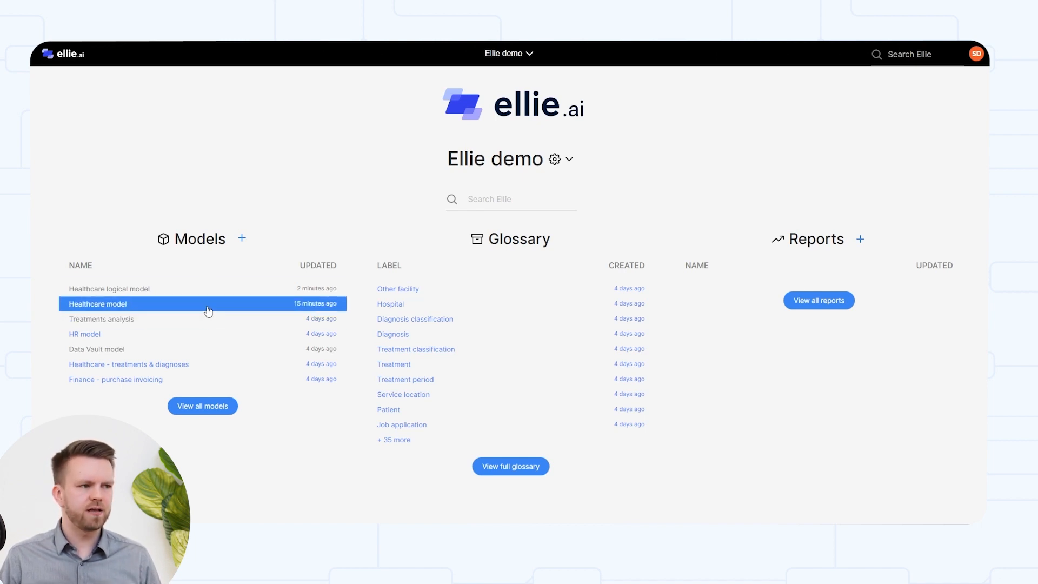
Switch to Ellie, open the conceptual Healthcare model and collapse its history panel to view the whole diagram.
left_click(208, 305)
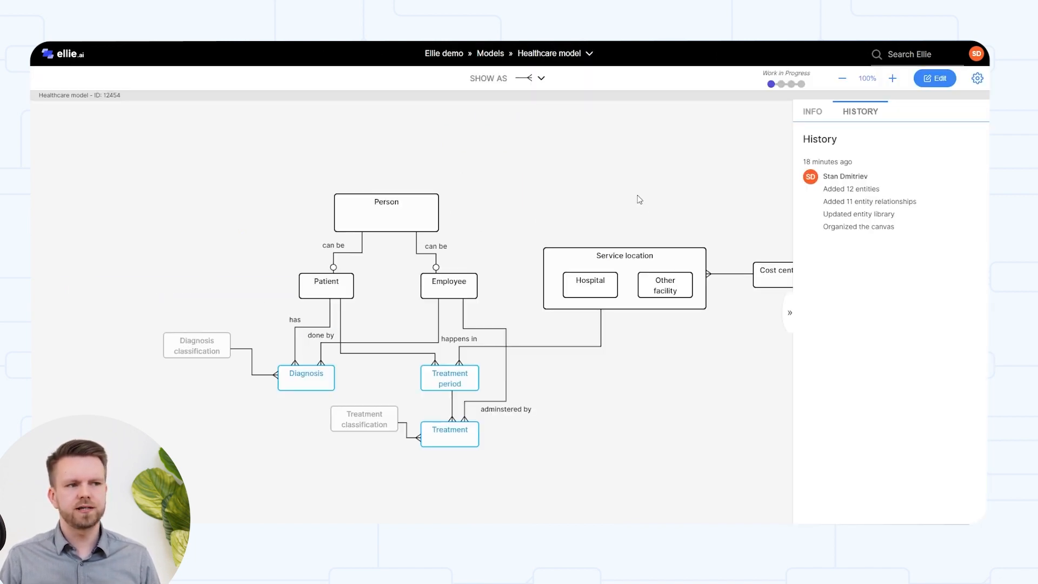
left_click(790, 312)
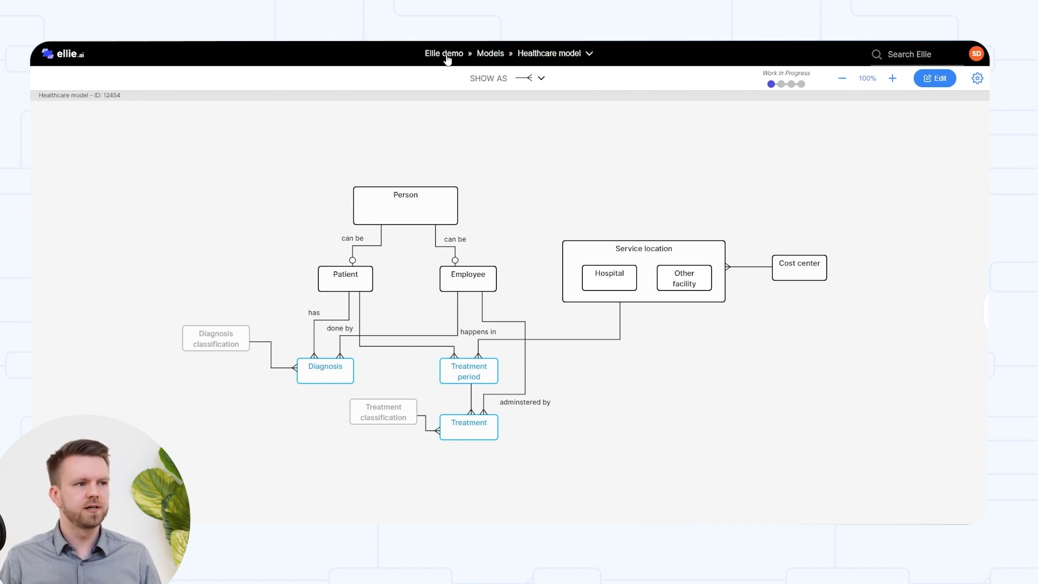
Open the list of all models and check the copy option available for the Healthcare model, without copying it.
left_click(483, 54)
left_click(766, 218)
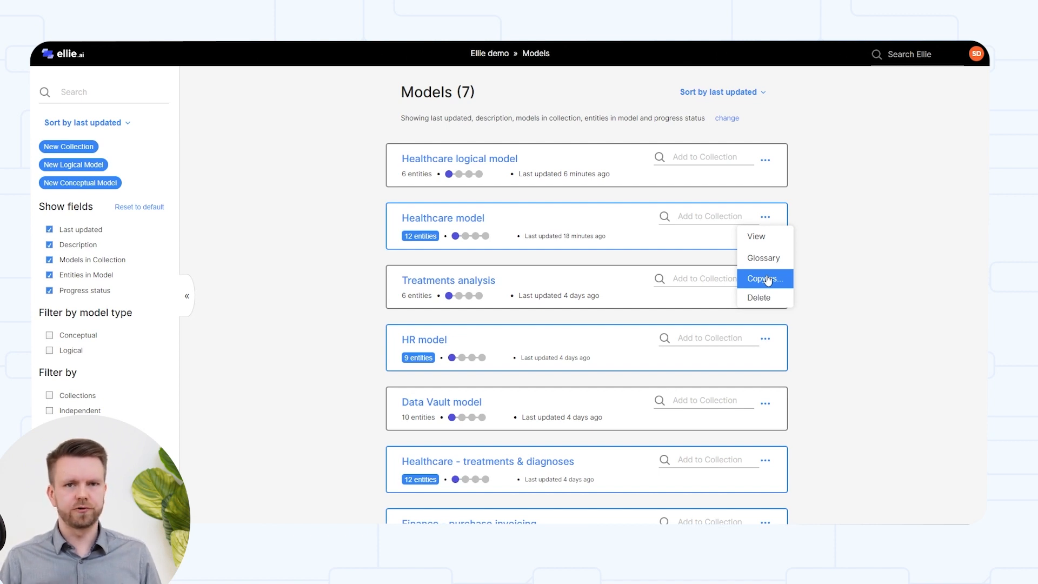
left_click(930, 120)
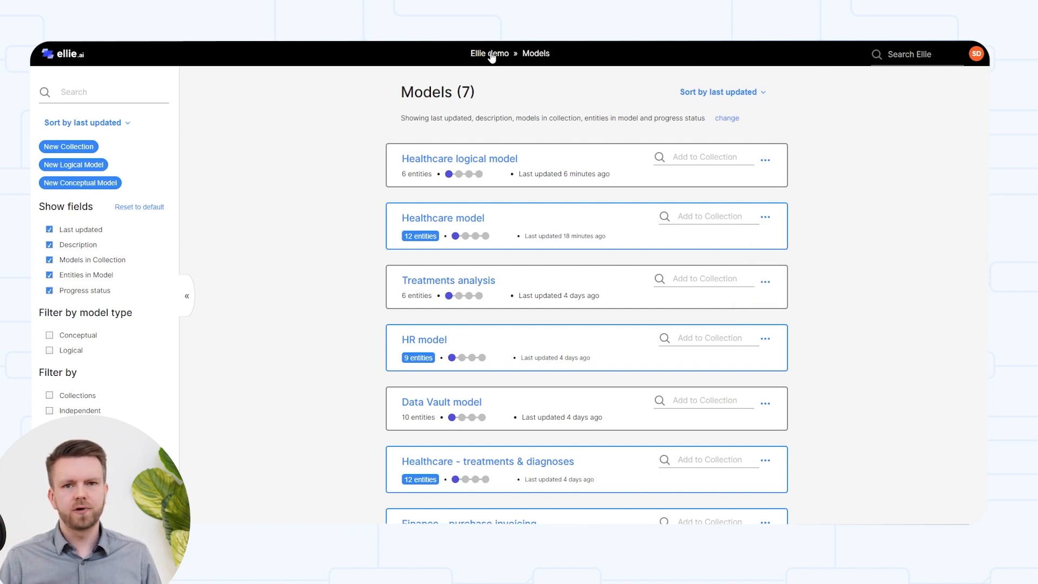
Return to the Ellie demo home page, open the full glossary and browse its entities and their descriptions.
left_click(491, 55)
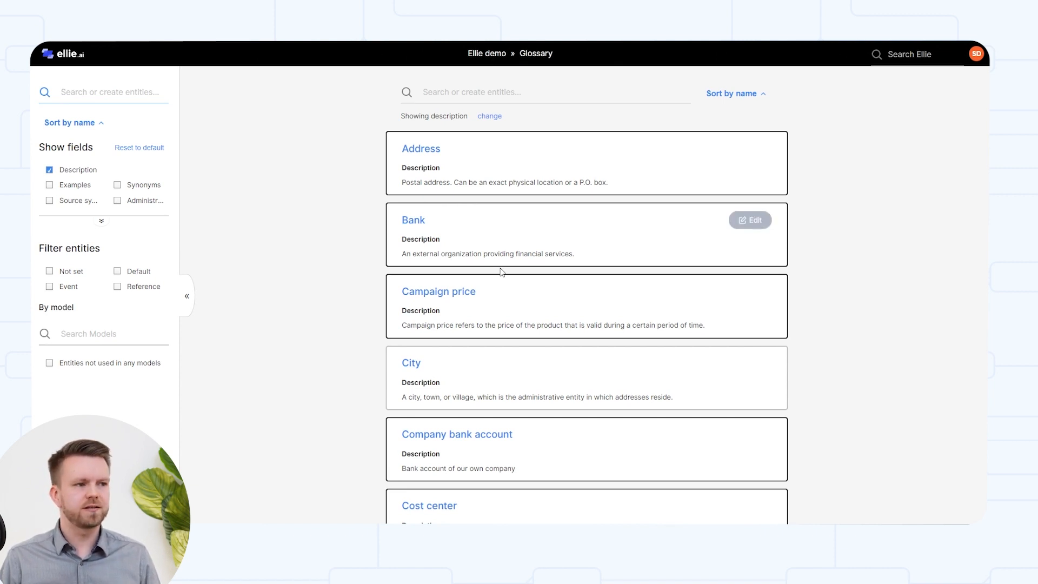
scroll(501, 305, "down", 2)
scroll(494, 317, "down", 10)
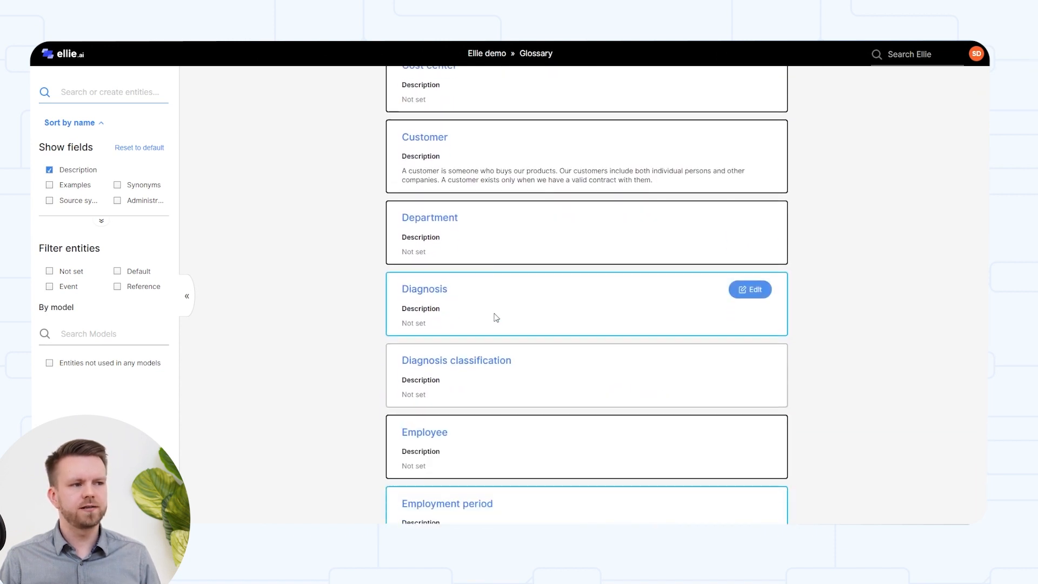
scroll(493, 290, "up", 4)
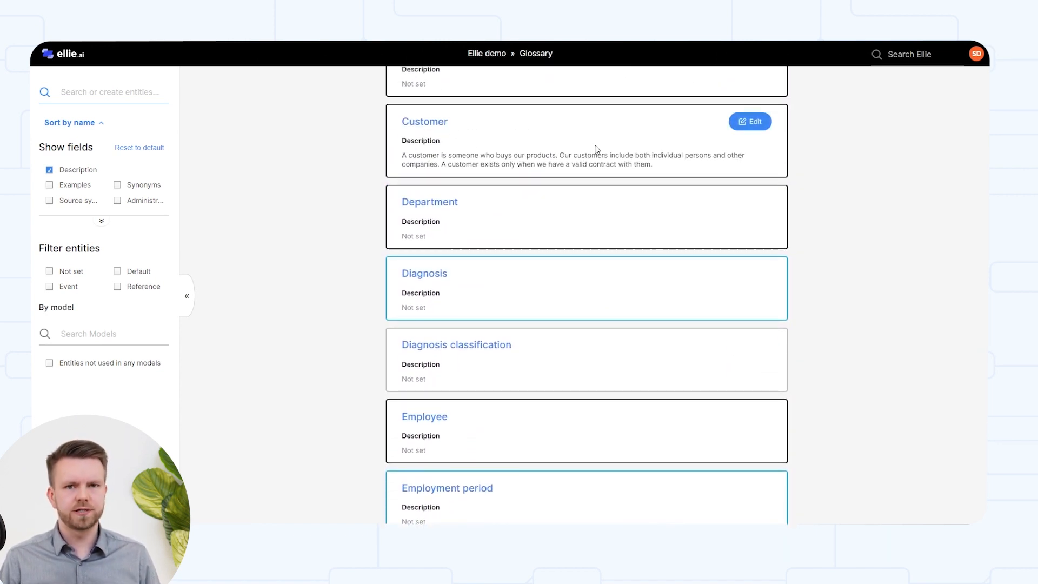
scroll(810, 238, "up", 10)
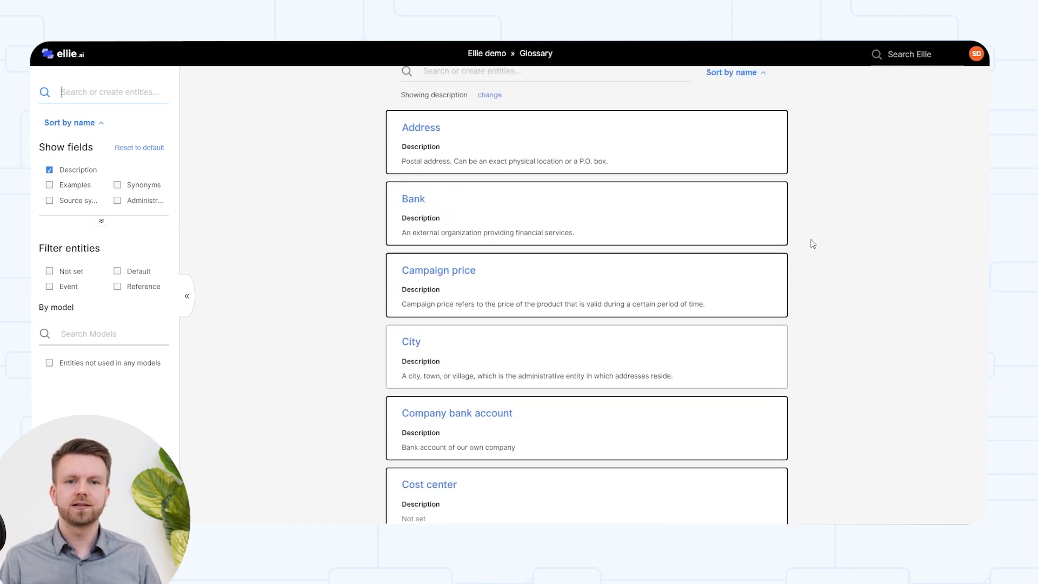